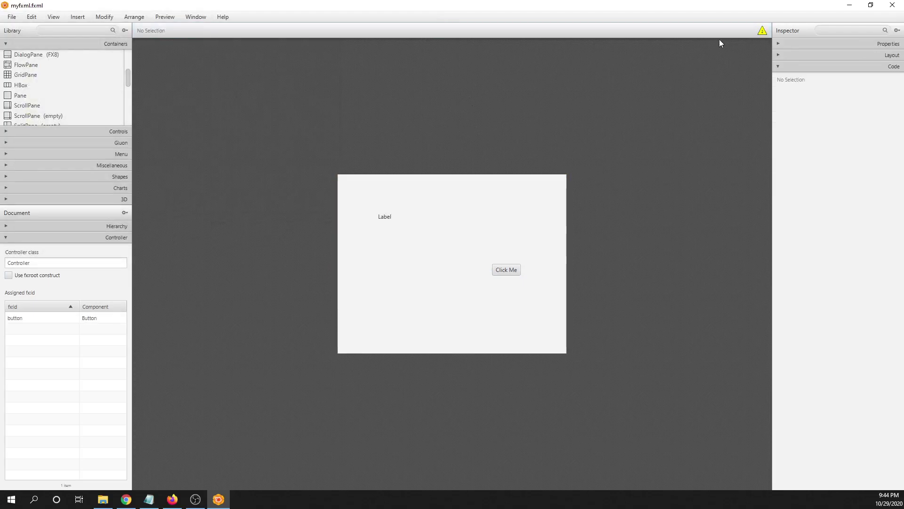
- Show the document's warning messages and clear them all
{"action": "left_click", "coordinate": [763, 31]}
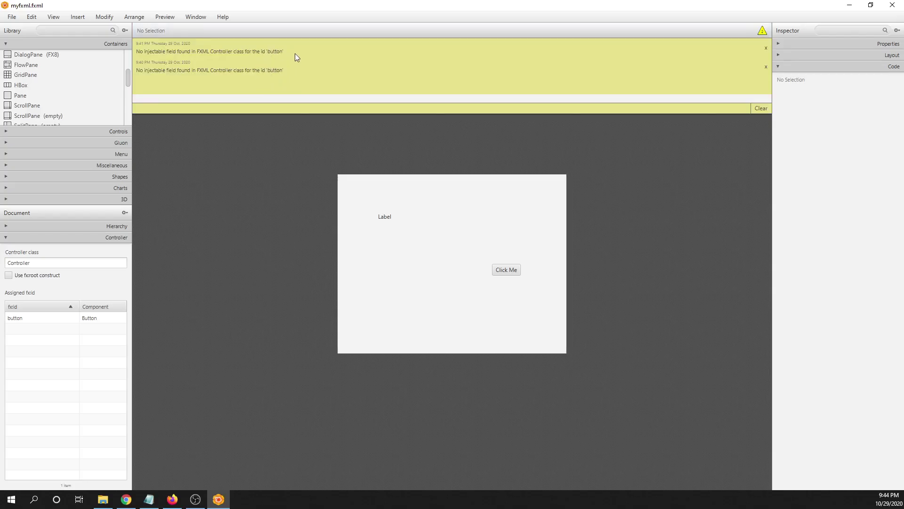
{"action": "left_click", "coordinate": [756, 106]}
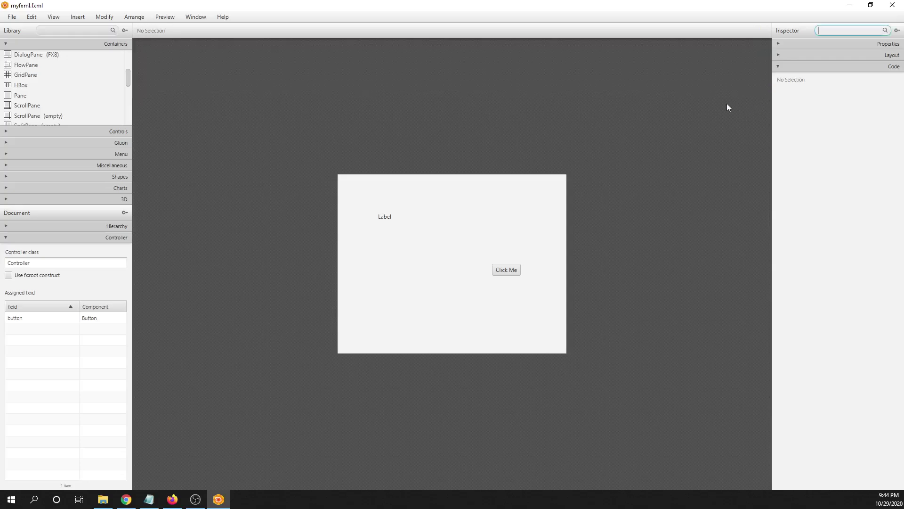
- Preview the scene with its label and Click Me button in a separate window and close the preview
{"action": "left_click", "coordinate": [167, 18]}
{"action": "left_click", "coordinate": [168, 31]}
{"action": "left_click_drag", "start_coordinate": [494, 137], "coordinate": [473, 86]}
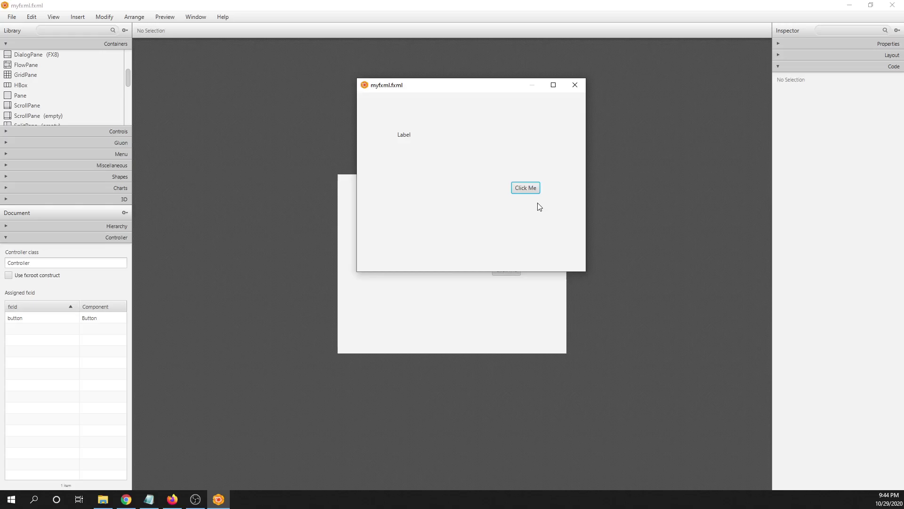
{"action": "left_click_drag", "start_coordinate": [470, 89], "coordinate": [531, 126]}
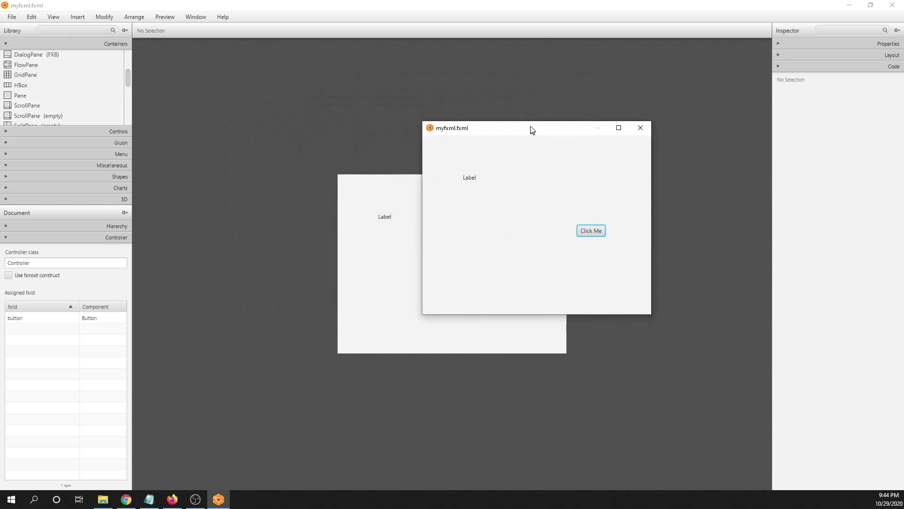
{"action": "left_click", "coordinate": [639, 124]}
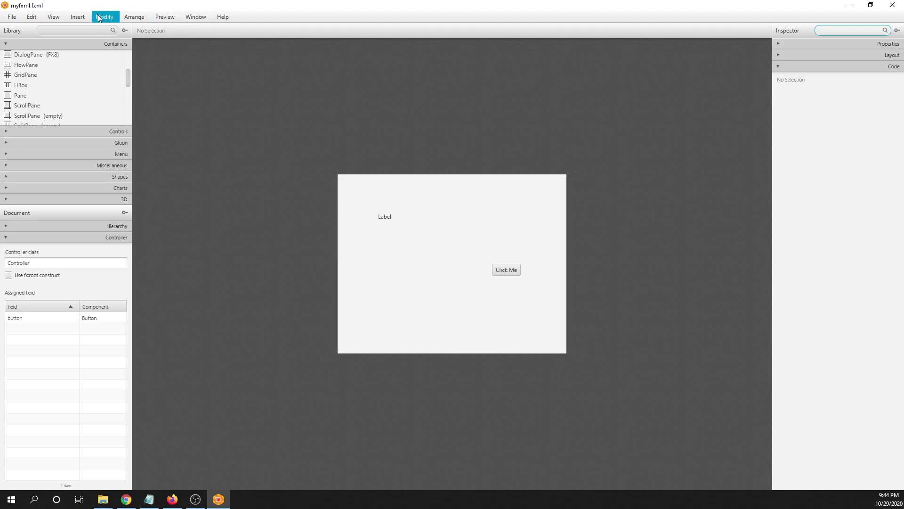
- Show the sample controller skeleton for myfxml.fxml
{"action": "left_click", "coordinate": [56, 18]}
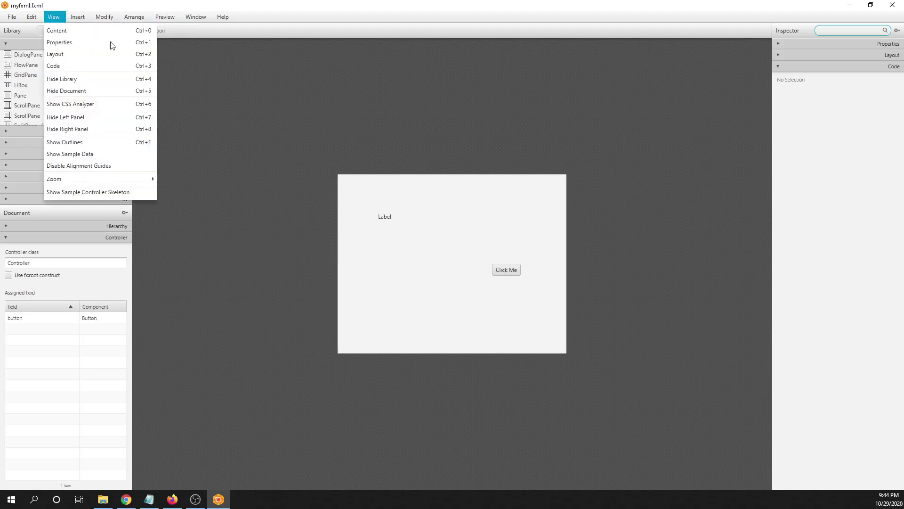
{"action": "left_click", "coordinate": [257, 316]}
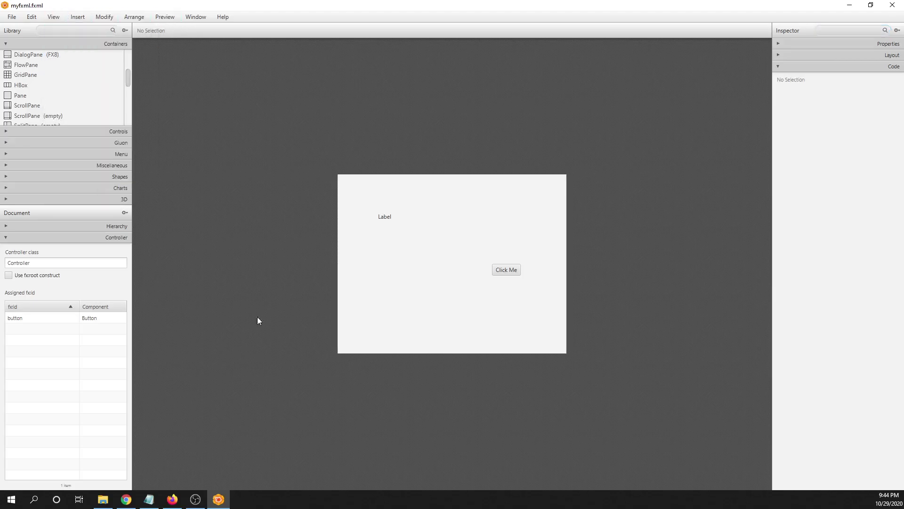
{"action": "left_click", "coordinate": [55, 19]}
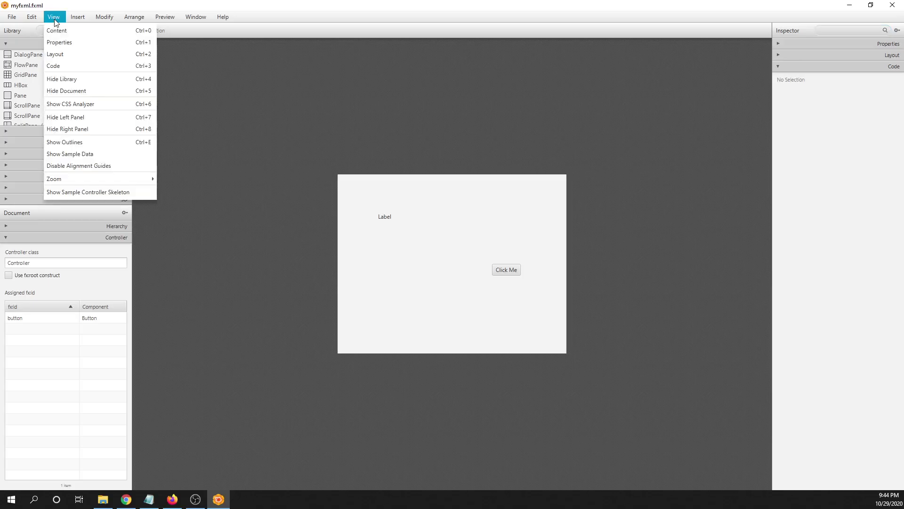
{"action": "mouse_move", "coordinate": [73, 187]}
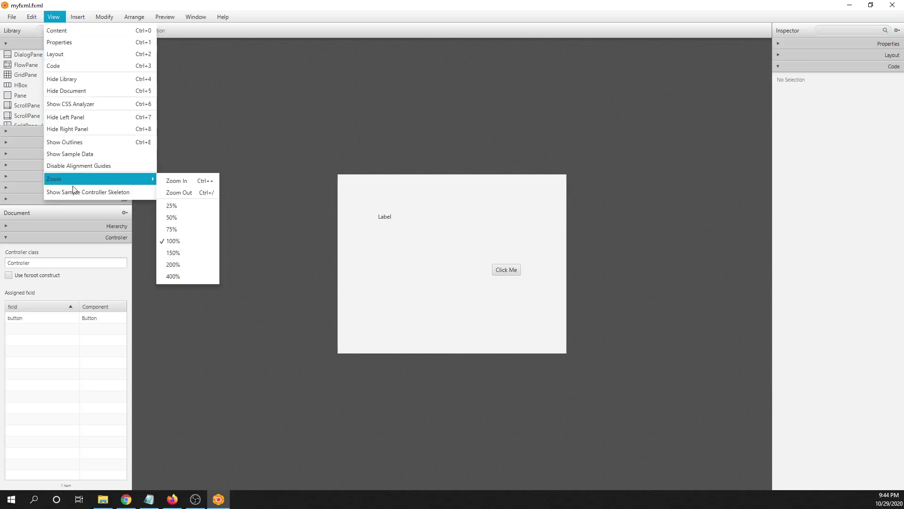
{"action": "left_click", "coordinate": [73, 192]}
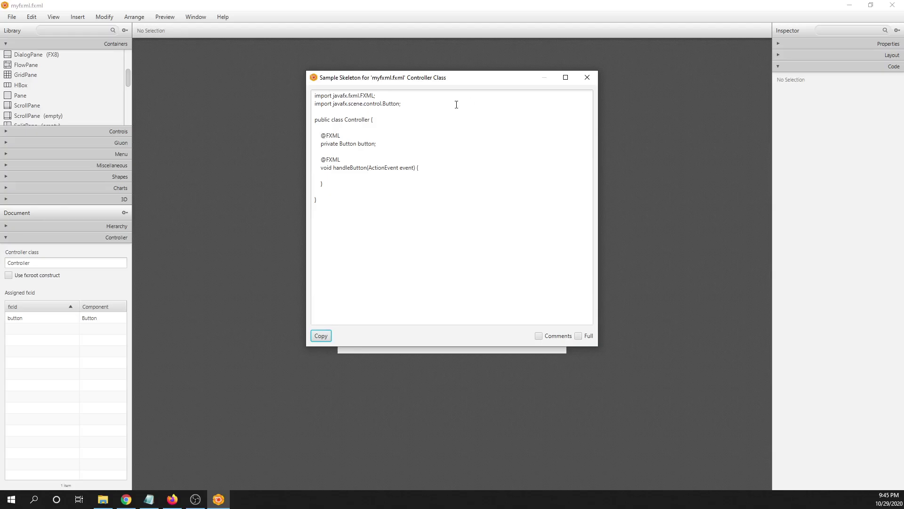
{"action": "left_click_drag", "start_coordinate": [402, 104], "coordinate": [304, 92]}
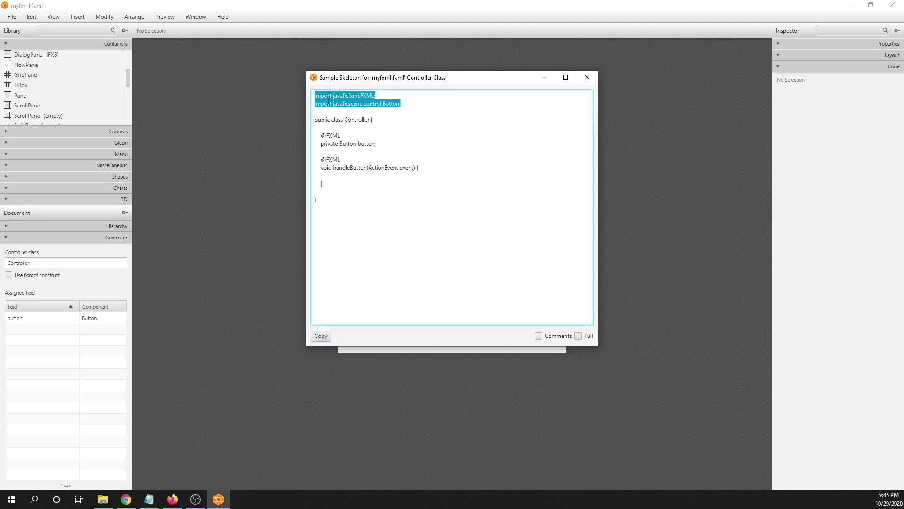
{"action": "left_click", "coordinate": [409, 105]}
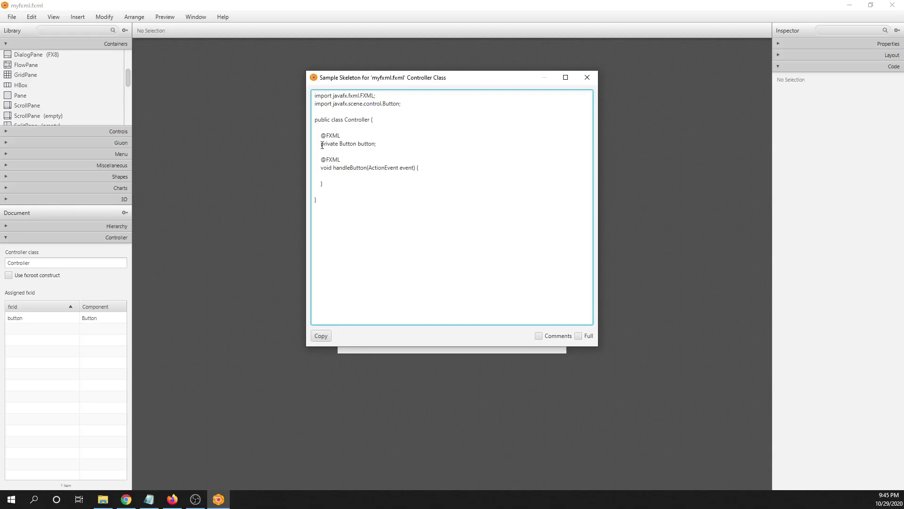
{"action": "left_click_drag", "start_coordinate": [322, 144], "coordinate": [379, 144]}
{"action": "left_click", "coordinate": [343, 135]}
{"action": "left_click_drag", "start_coordinate": [321, 136], "coordinate": [349, 137]}
{"action": "left_click_drag", "start_coordinate": [347, 121], "coordinate": [372, 116]}
{"action": "left_click_drag", "start_coordinate": [334, 168], "coordinate": [423, 167]}
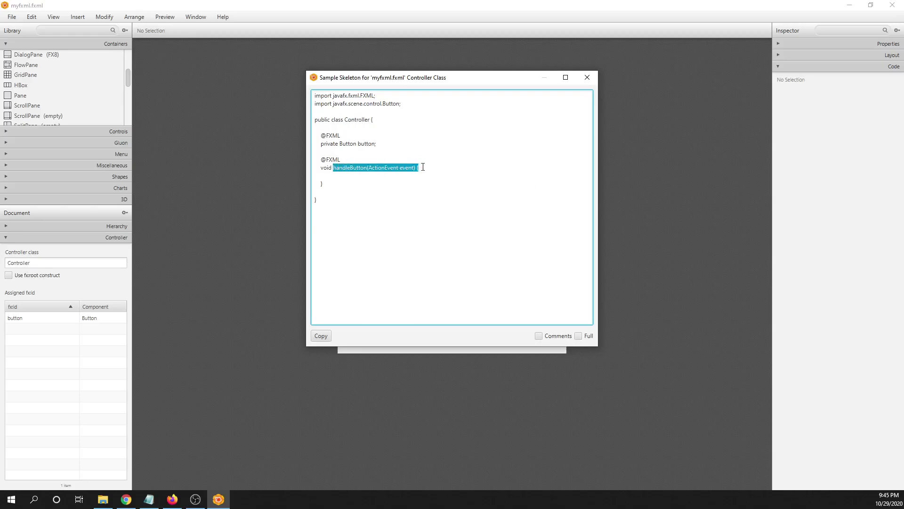
{"action": "left_click", "coordinate": [369, 176]}
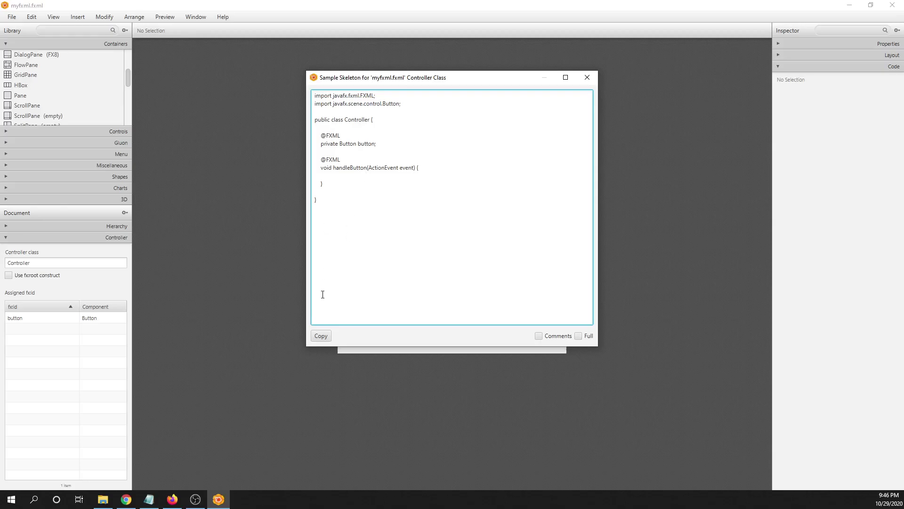
- Copy the sample controller skeleton code and close its window
{"action": "left_click", "coordinate": [320, 337]}
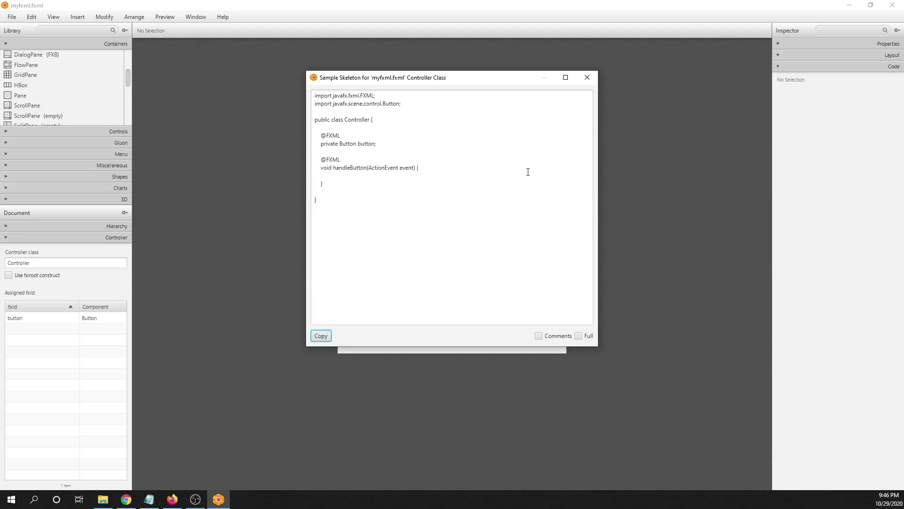
{"action": "left_click", "coordinate": [588, 78]}
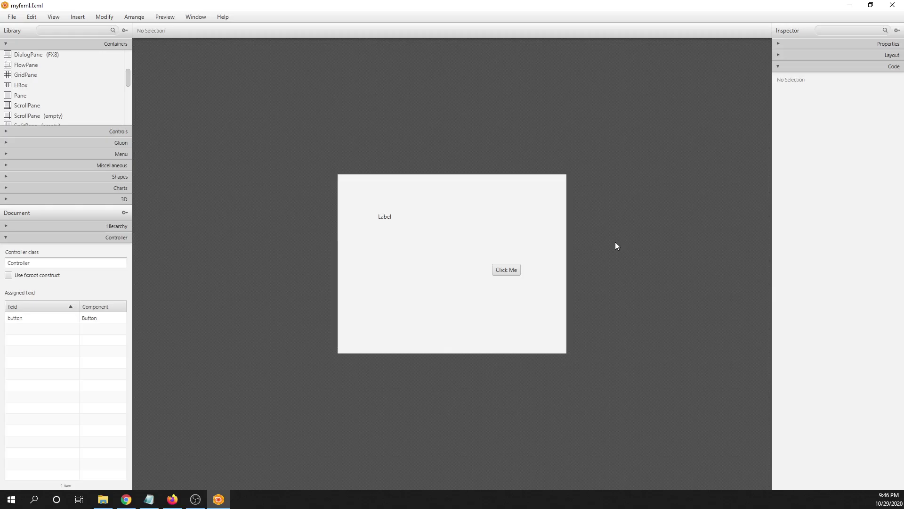
- Switch to the lecture notes PDF in Firefox and advance to the In-Class Problem 1 slide
{"action": "left_click", "coordinate": [172, 500]}
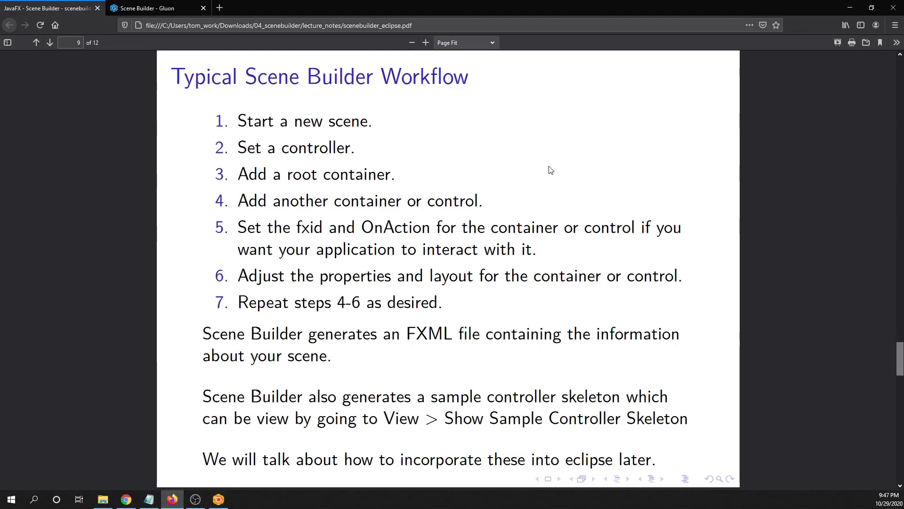
{"action": "key", "text": "Right"}
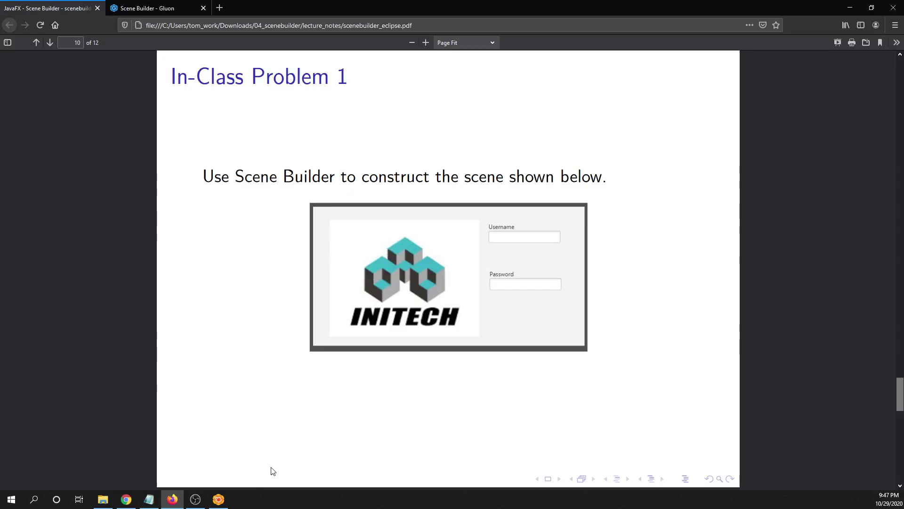
- Switch back to Scene Builder and close the myfxml.fxml document window
{"action": "left_click", "coordinate": [219, 499]}
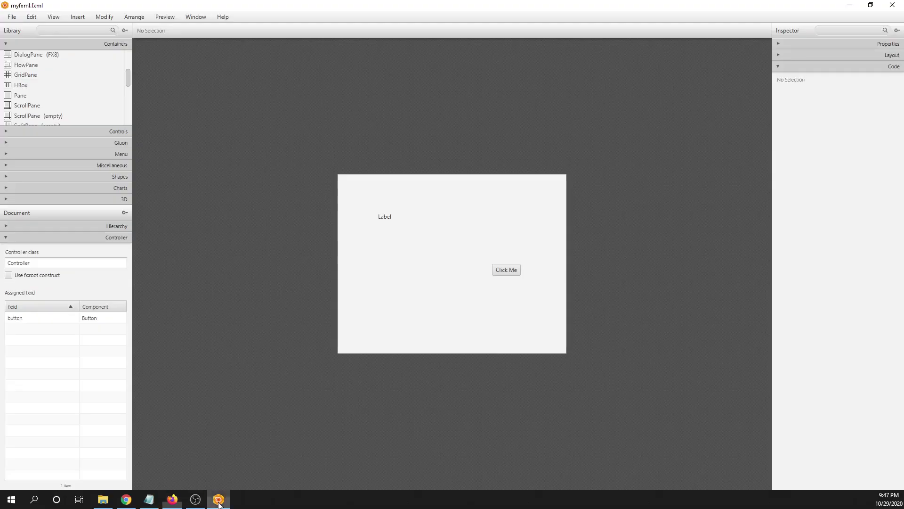
{"action": "left_click", "coordinate": [12, 17]}
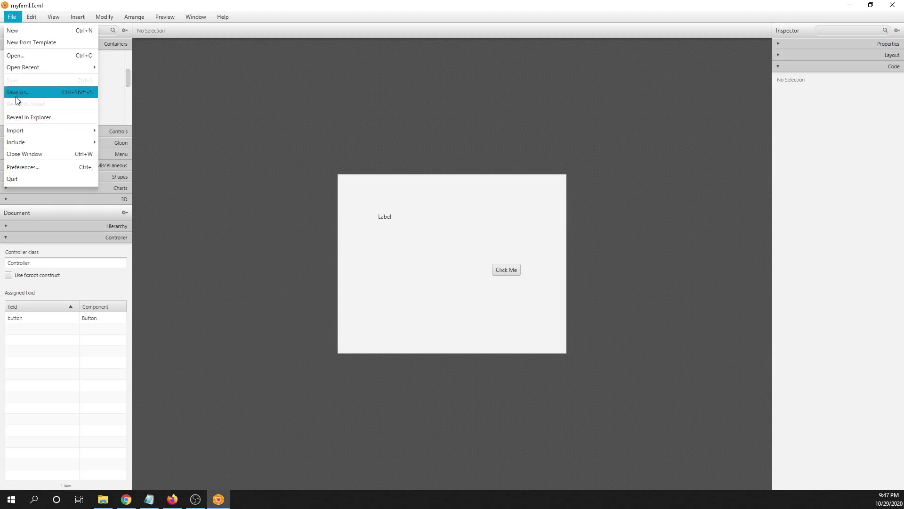
{"action": "left_click", "coordinate": [14, 154]}
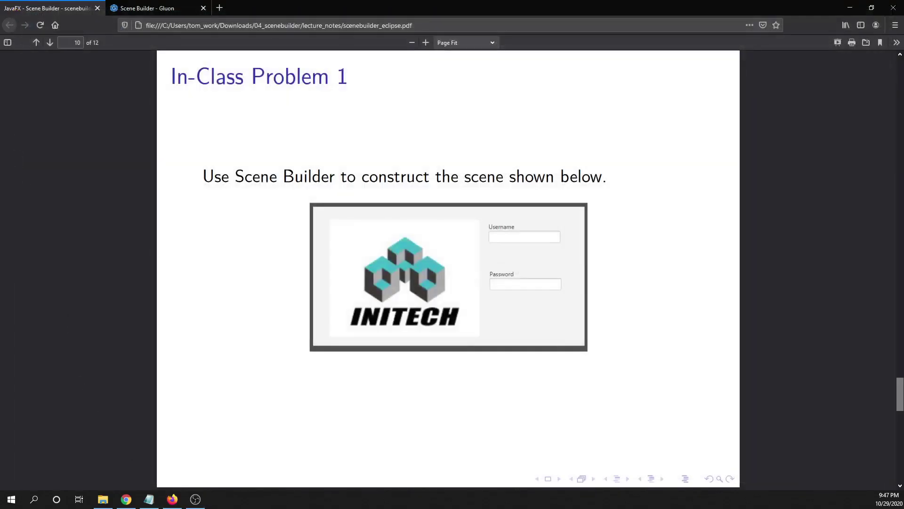
- Launch Scene Builder from the Gluon program group and maximize its new empty document window
{"action": "left_click", "coordinate": [11, 500]}
{"action": "scroll", "coordinate": [84, 357], "scroll_direction": "down", "scroll_amount": 5}
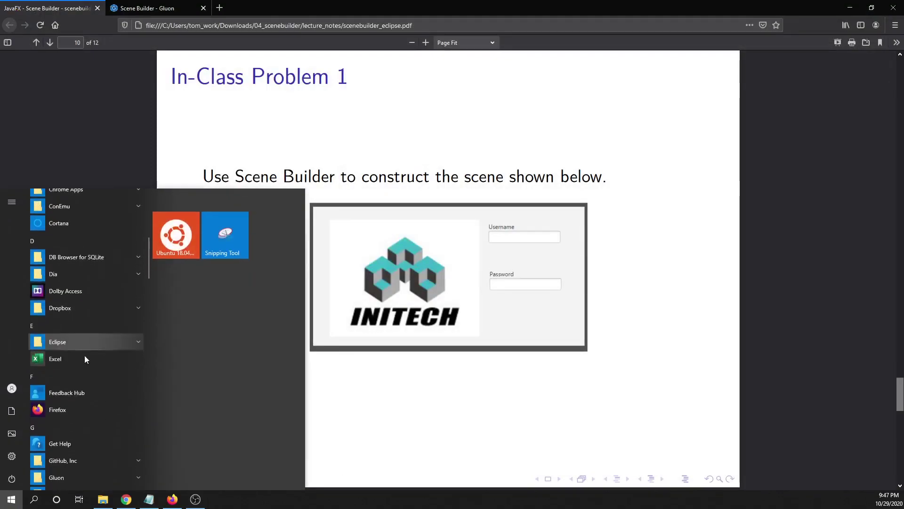
{"action": "scroll", "coordinate": [85, 359], "scroll_direction": "down", "scroll_amount": 3}
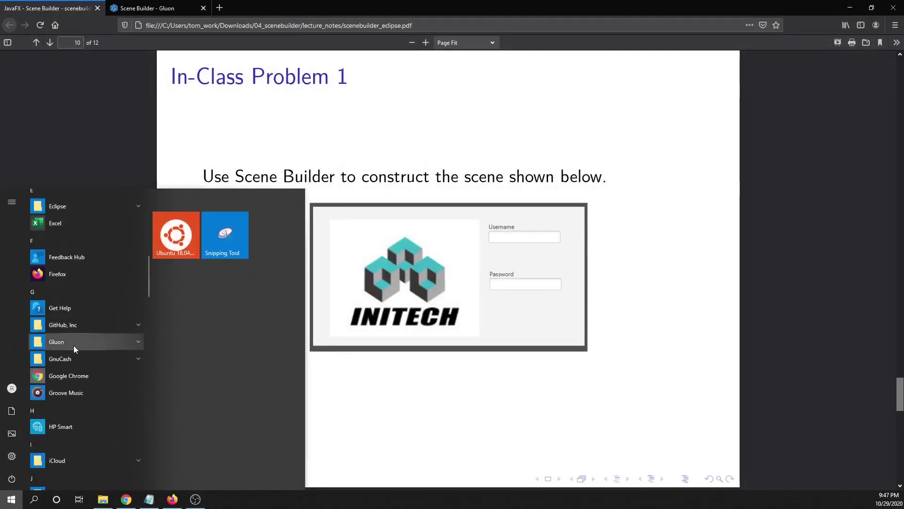
{"action": "left_click", "coordinate": [72, 345]}
{"action": "left_click", "coordinate": [65, 359]}
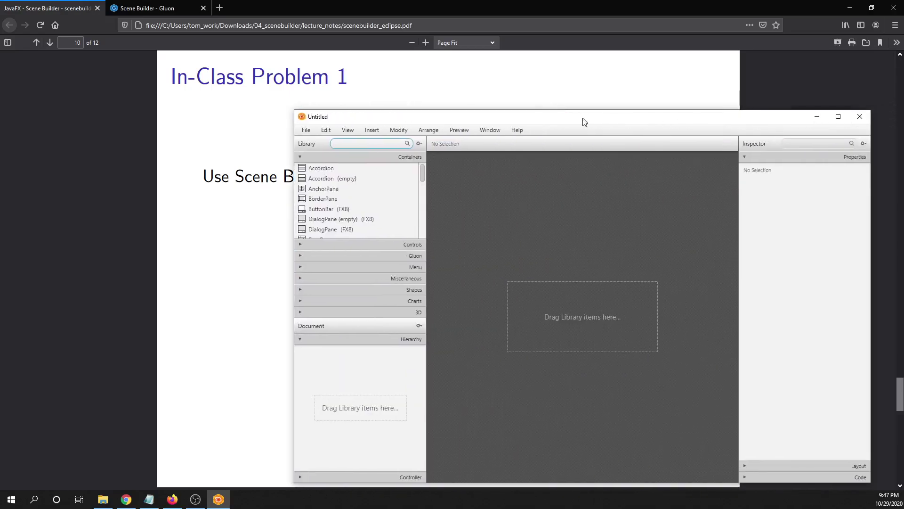
{"action": "left_click_drag", "start_coordinate": [583, 121], "coordinate": [413, 386]}
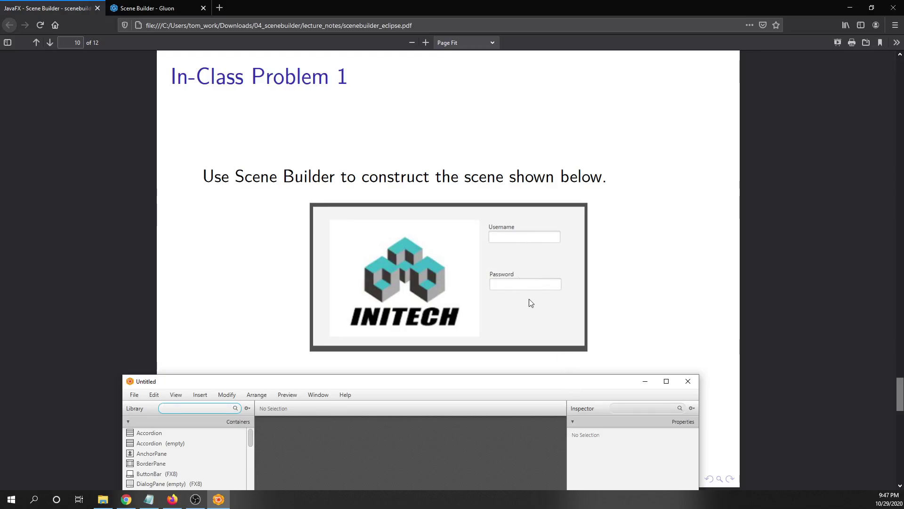
{"action": "left_click_drag", "start_coordinate": [545, 383], "coordinate": [526, 114]}
{"action": "left_click", "coordinate": [646, 111]}
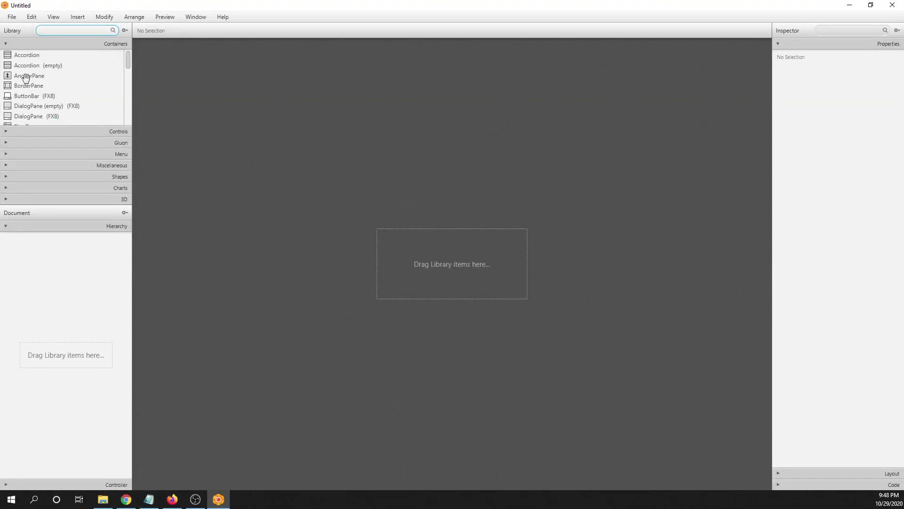
- Add a Pane container as the root of the new scene and deselect it
{"action": "scroll", "coordinate": [26, 77], "scroll_direction": "down", "scroll_amount": 2}
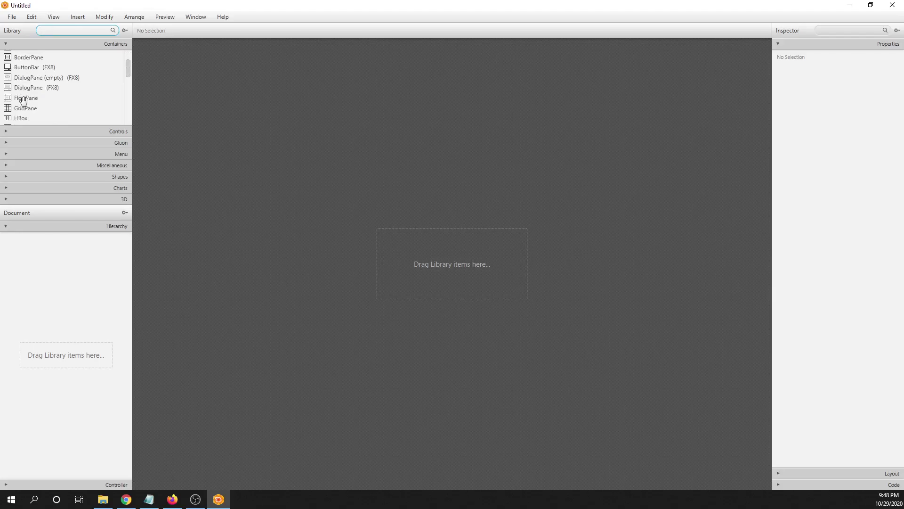
{"action": "scroll", "coordinate": [26, 103], "scroll_direction": "down", "scroll_amount": 4}
{"action": "scroll", "coordinate": [26, 102], "scroll_direction": "down", "scroll_amount": 2}
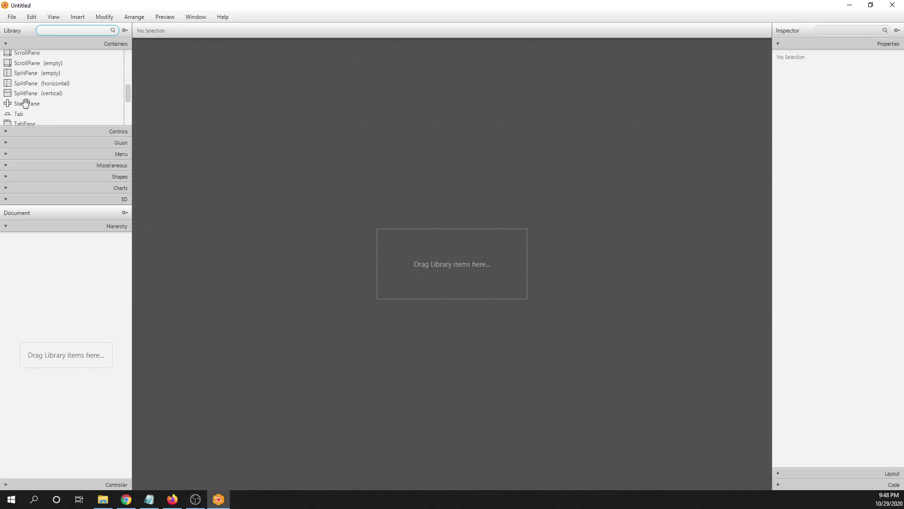
{"action": "scroll", "coordinate": [26, 103], "scroll_direction": "up", "scroll_amount": 8}
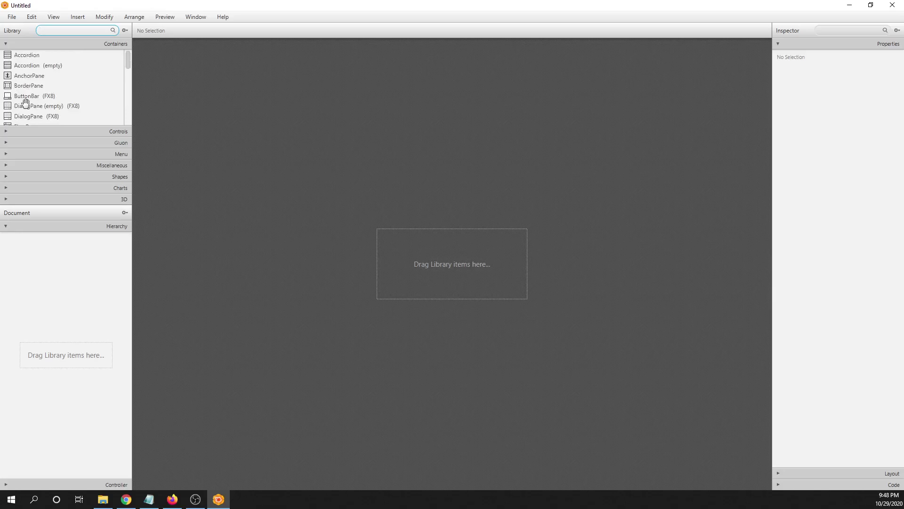
{"action": "scroll", "coordinate": [26, 102], "scroll_direction": "down", "scroll_amount": 3}
{"action": "scroll", "coordinate": [25, 103], "scroll_direction": "down", "scroll_amount": 6}
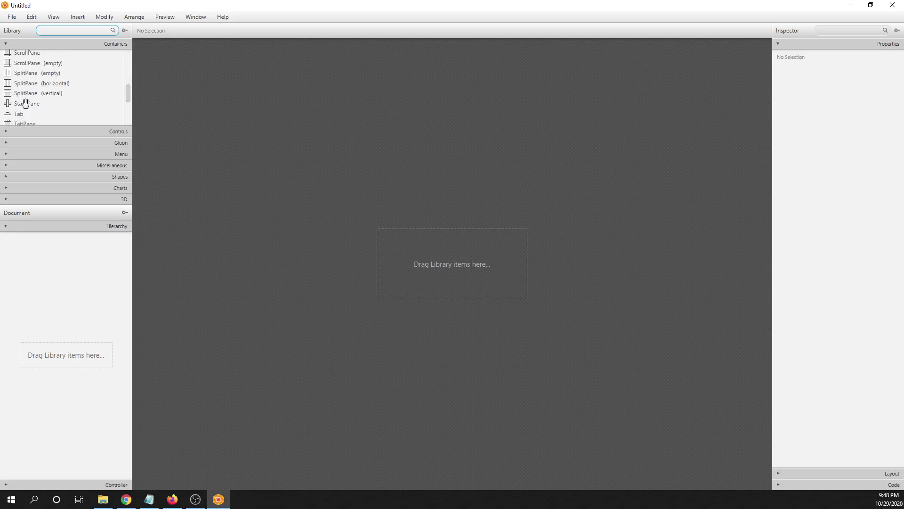
{"action": "scroll", "coordinate": [25, 102], "scroll_direction": "down", "scroll_amount": 1}
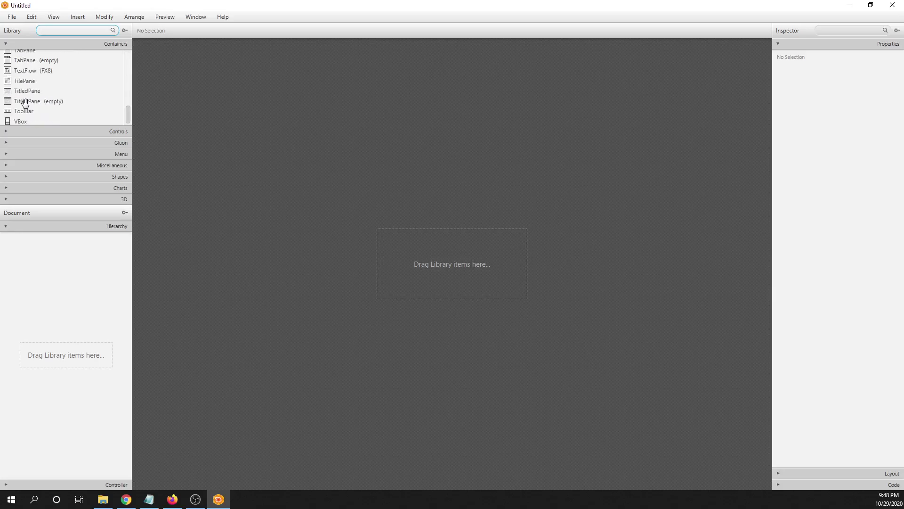
{"action": "scroll", "coordinate": [26, 102], "scroll_direction": "up", "scroll_amount": 9}
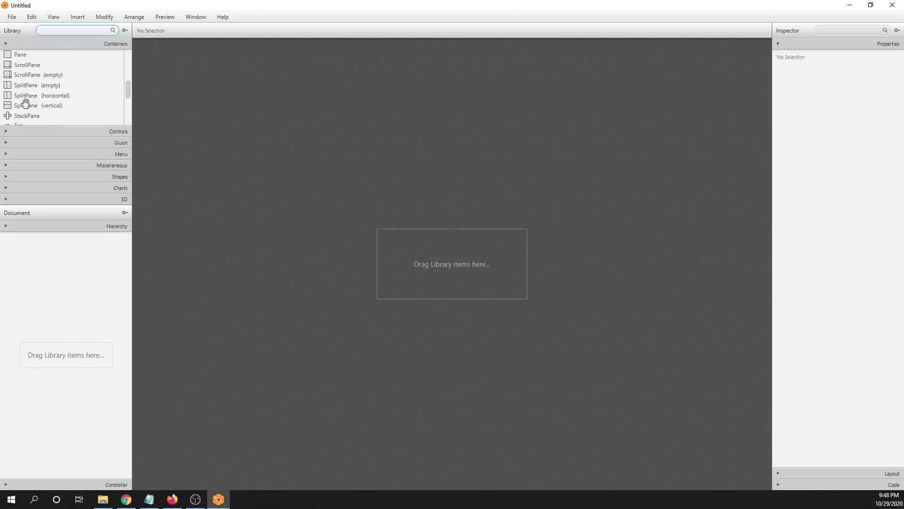
{"action": "left_click_drag", "start_coordinate": [19, 111], "coordinate": [469, 257]}
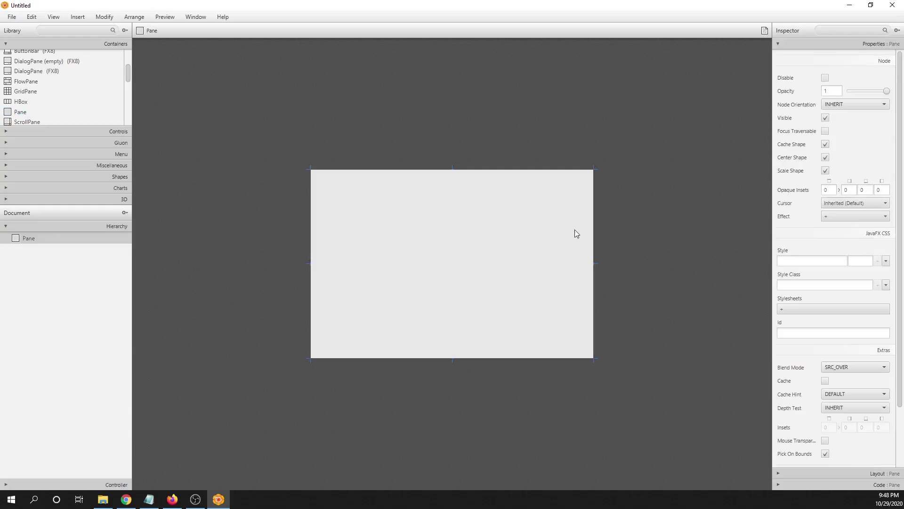
{"action": "left_click", "coordinate": [644, 218]}
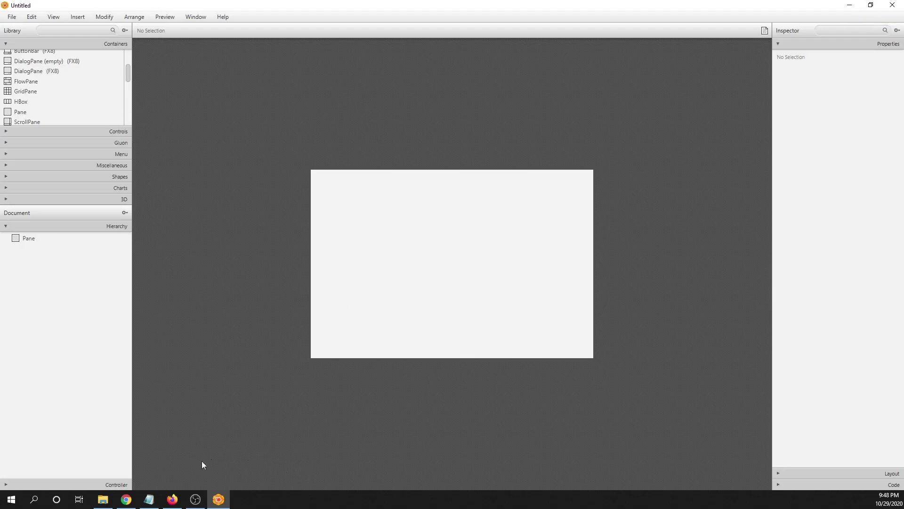
- Check the In-Class Problem 1 slide in Firefox, then return to Scene Builder and add an ImageView to the left half of the Pane
{"action": "left_click", "coordinate": [171, 500]}
{"action": "left_click", "coordinate": [172, 499]}
{"action": "left_click", "coordinate": [4, 131]}
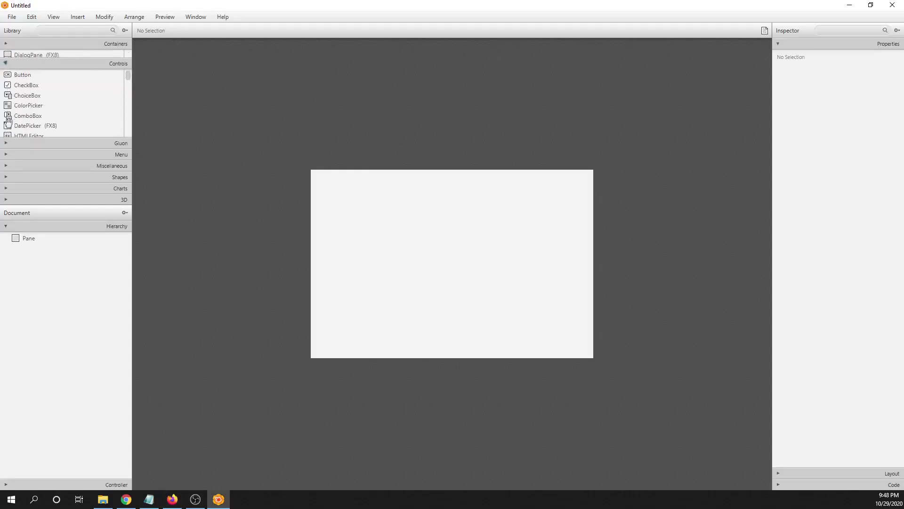
{"action": "scroll", "coordinate": [50, 101], "scroll_direction": "down", "scroll_amount": 1}
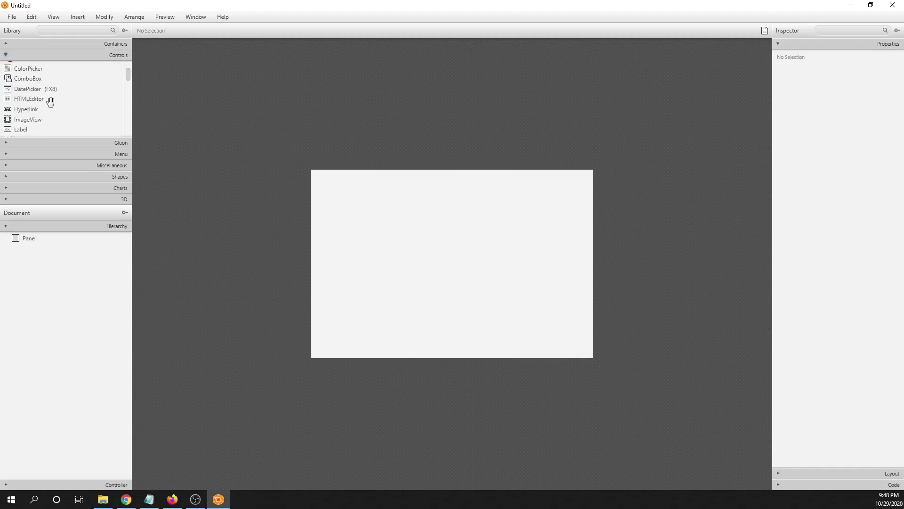
{"action": "left_click_drag", "start_coordinate": [29, 121], "coordinate": [394, 259]}
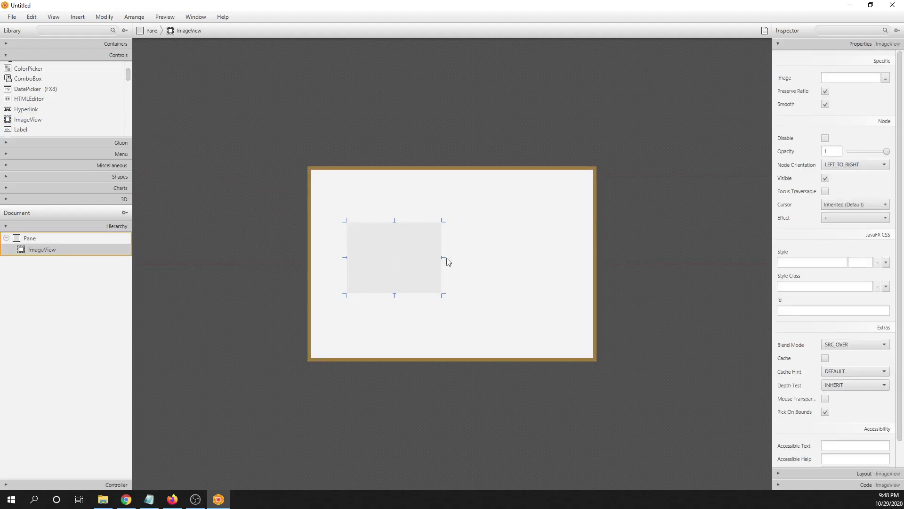
{"action": "left_click", "coordinate": [492, 261]}
{"action": "left_click", "coordinate": [407, 258]}
- Set the ImageView's image to initech.JPG from the Downloads/04_scenebuilder/in_class_code folder
{"action": "left_click", "coordinate": [39, 252]}
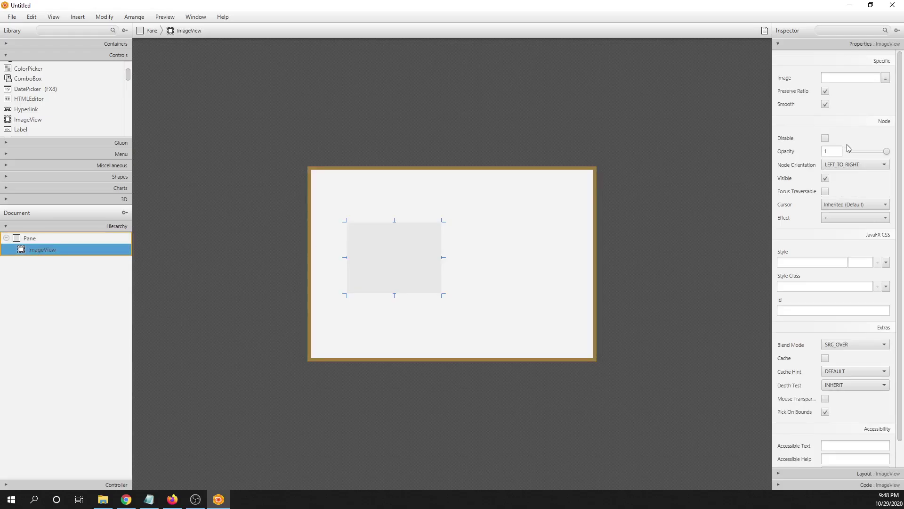
{"action": "left_click", "coordinate": [885, 78]}
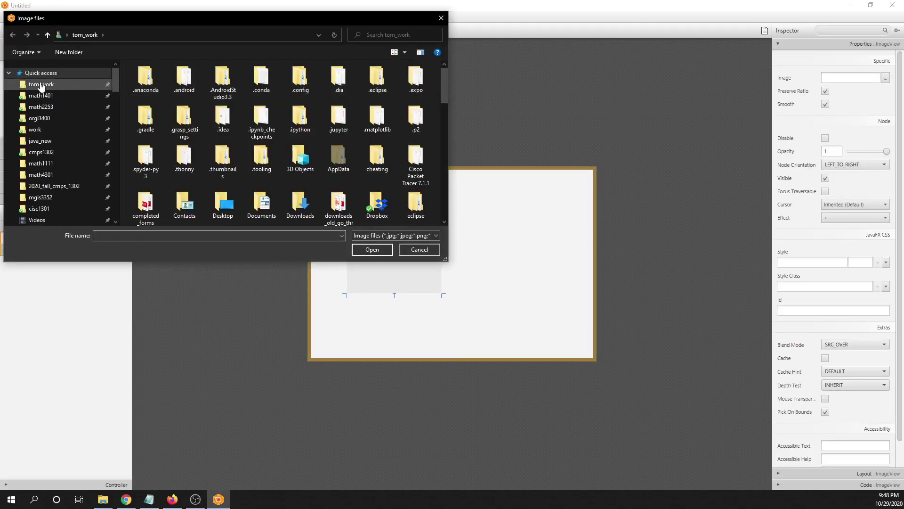
{"action": "left_click", "coordinate": [41, 85]}
{"action": "scroll", "coordinate": [40, 198], "scroll_direction": "down", "scroll_amount": 1}
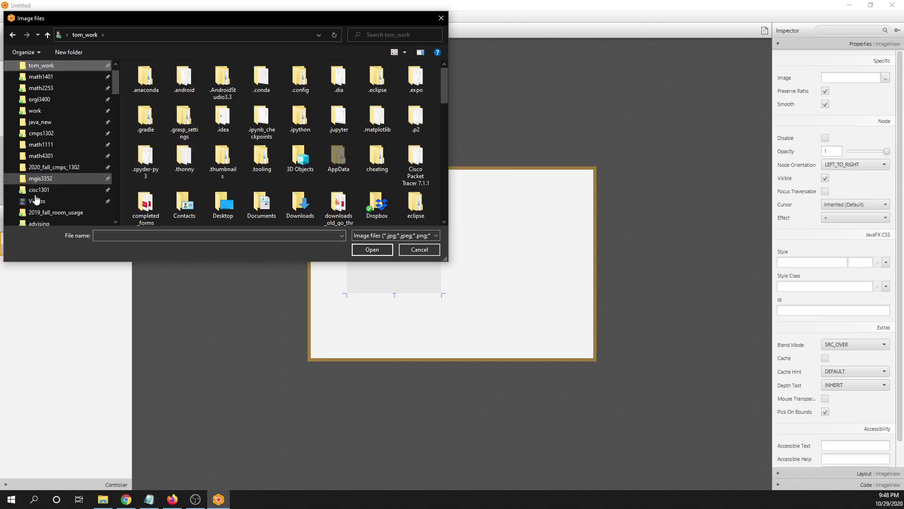
{"action": "left_click", "coordinate": [38, 224]}
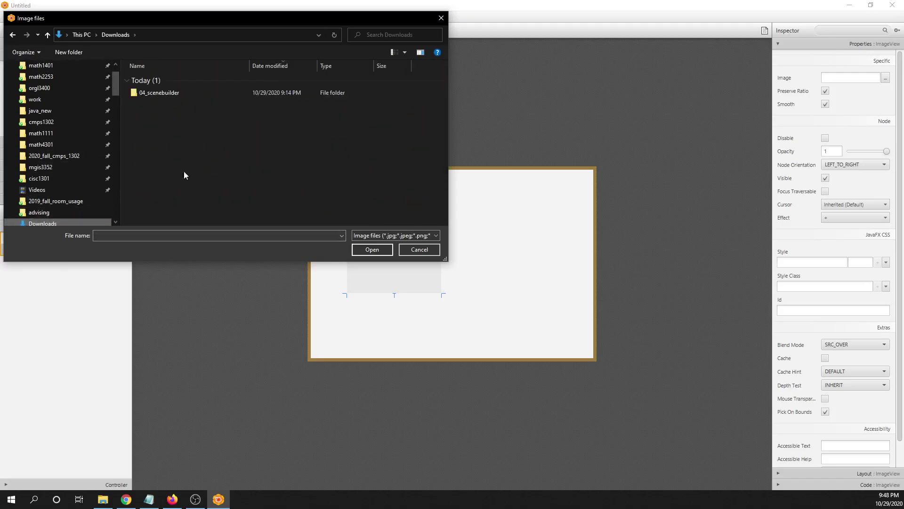
{"action": "double_click", "coordinate": [169, 91]}
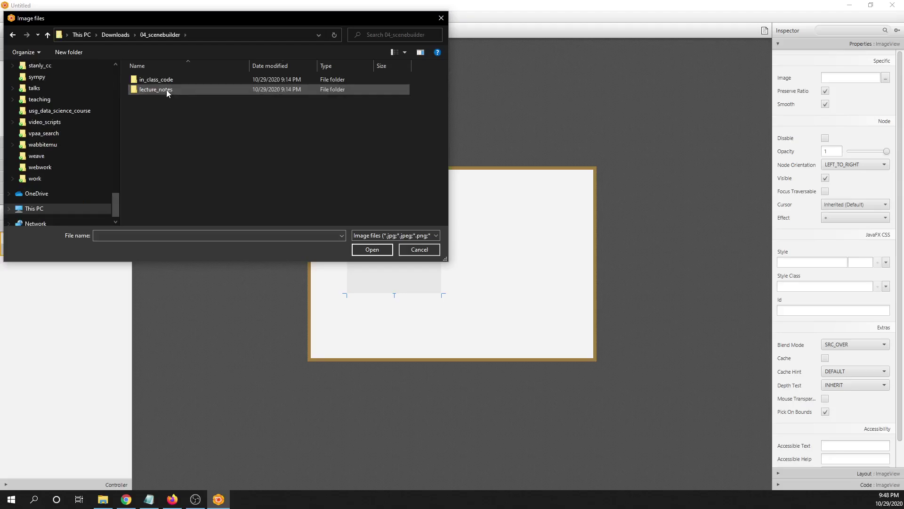
{"action": "double_click", "coordinate": [165, 80]}
{"action": "left_click", "coordinate": [147, 93]}
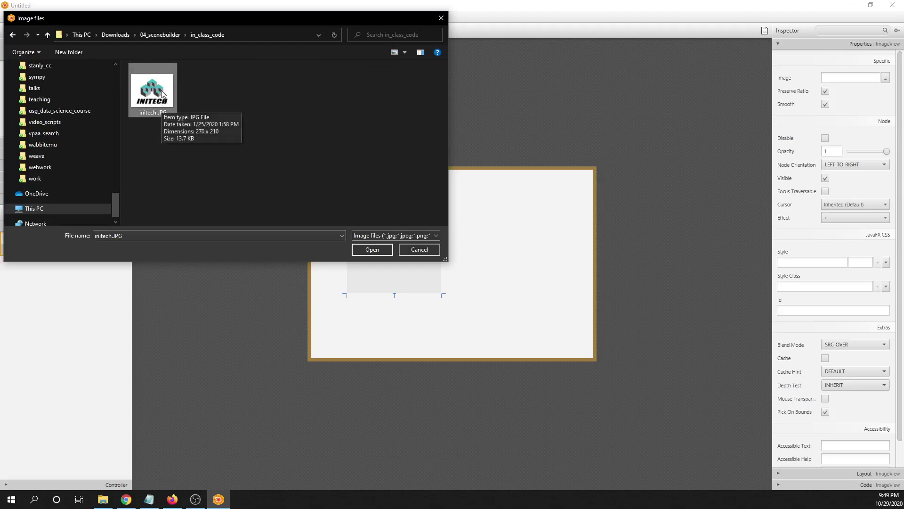
{"action": "left_click", "coordinate": [372, 249]}
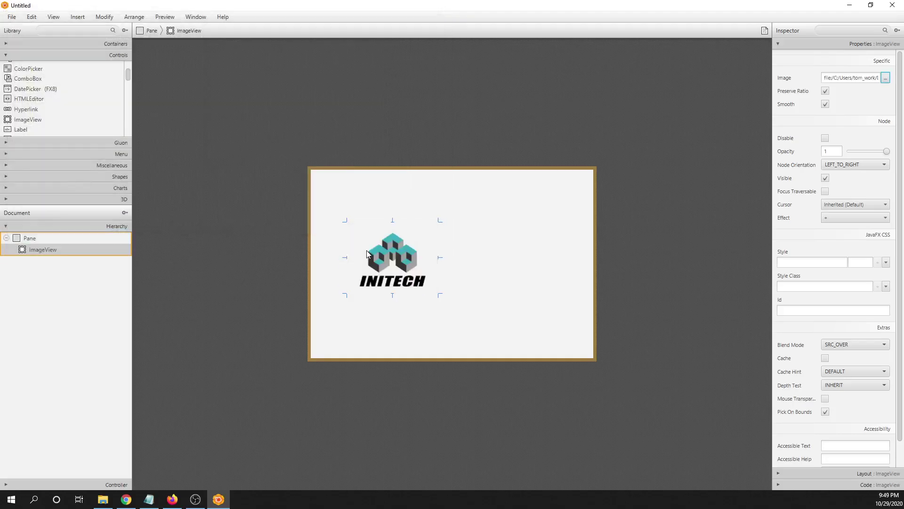
- Nudge the logo image slightly left in the Pane and compare the layout with the In-Class Problem 1 slide in Firefox
{"action": "left_click_drag", "start_coordinate": [396, 246], "coordinate": [392, 245]}
{"action": "left_click", "coordinate": [487, 298]}
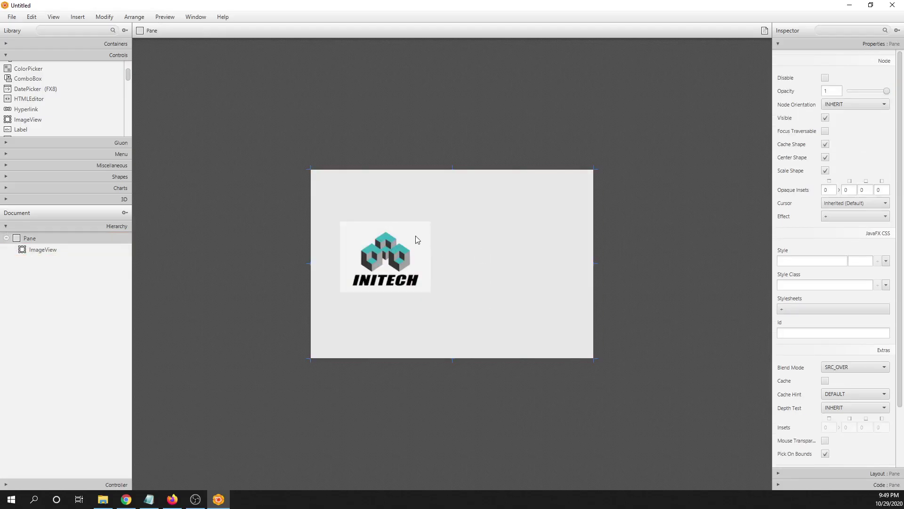
{"action": "left_click_drag", "start_coordinate": [416, 234], "coordinate": [419, 236]}
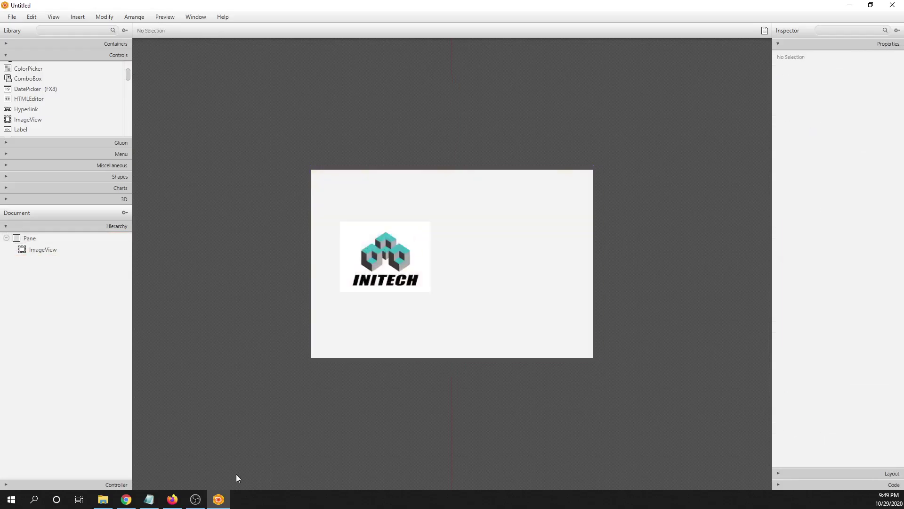
{"action": "left_click", "coordinate": [174, 499]}
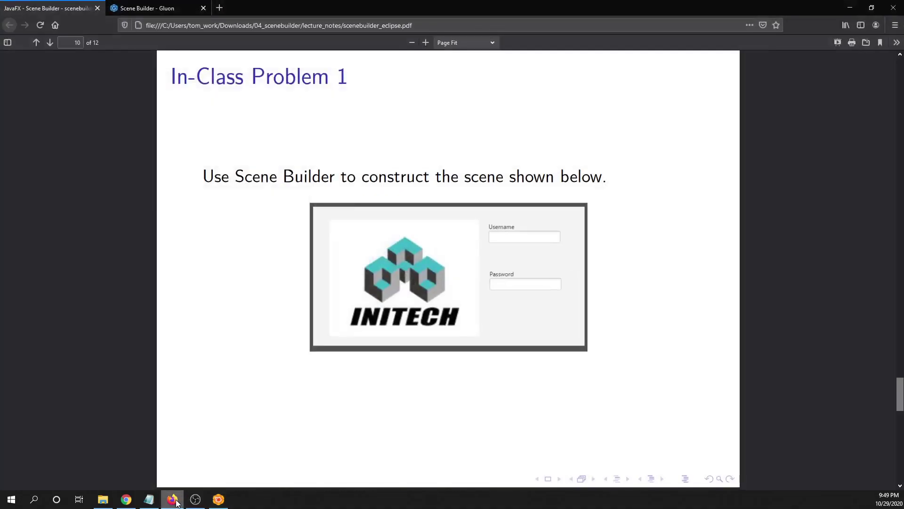
{"action": "left_click", "coordinate": [176, 503]}
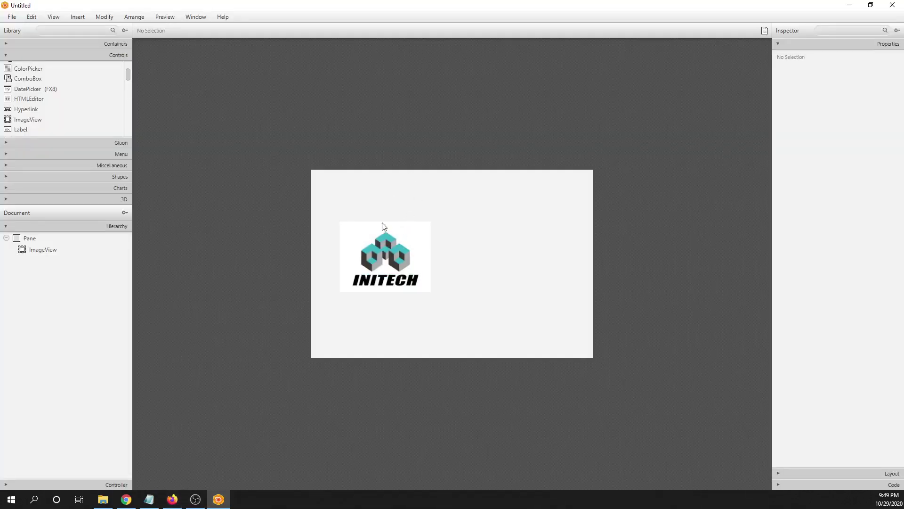
{"action": "left_click", "coordinate": [175, 502]}
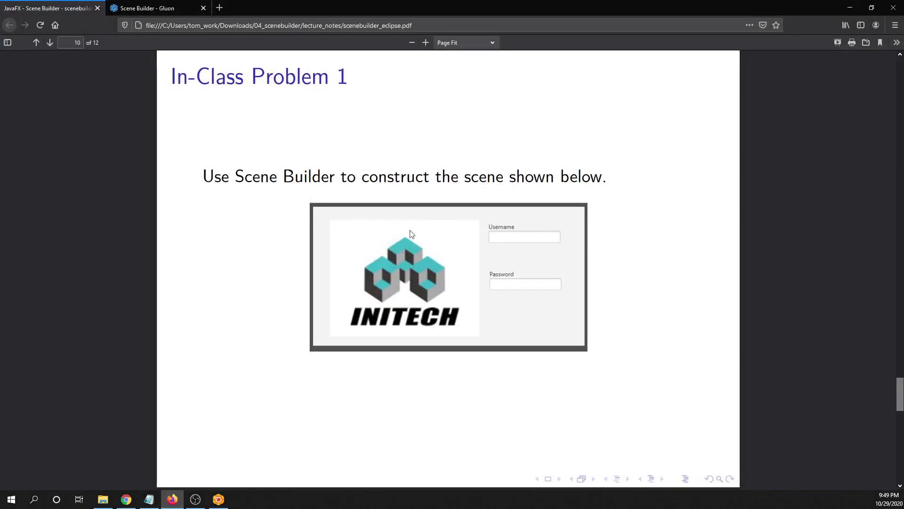
{"action": "left_click", "coordinate": [173, 502]}
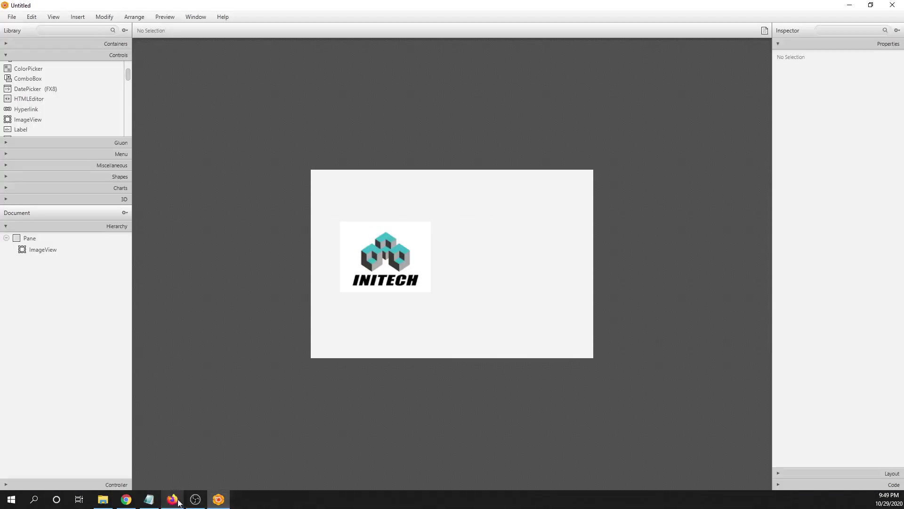
- Set the root Pane's preferred width to 400 and its preferred height to 300
{"action": "left_click", "coordinate": [522, 243]}
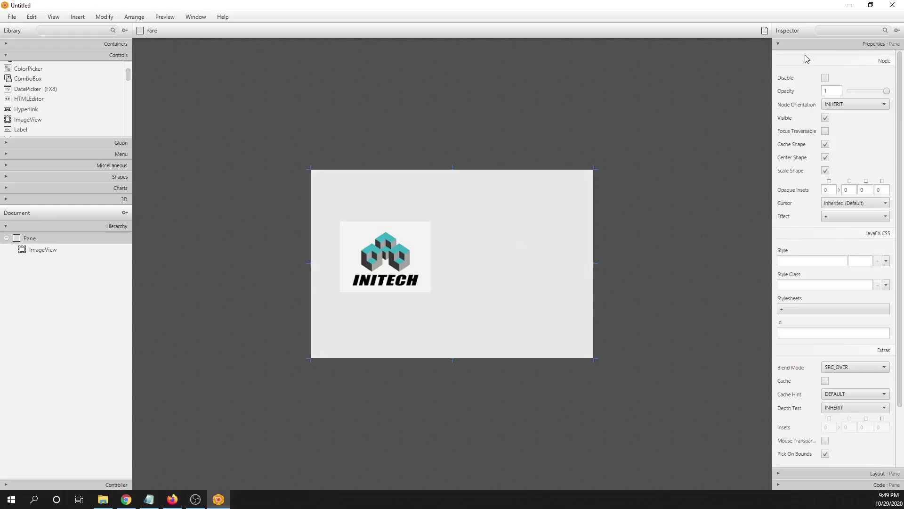
{"action": "scroll", "coordinate": [803, 228], "scroll_direction": "down", "scroll_amount": 1}
{"action": "scroll", "coordinate": [804, 228], "scroll_direction": "down", "scroll_amount": 1}
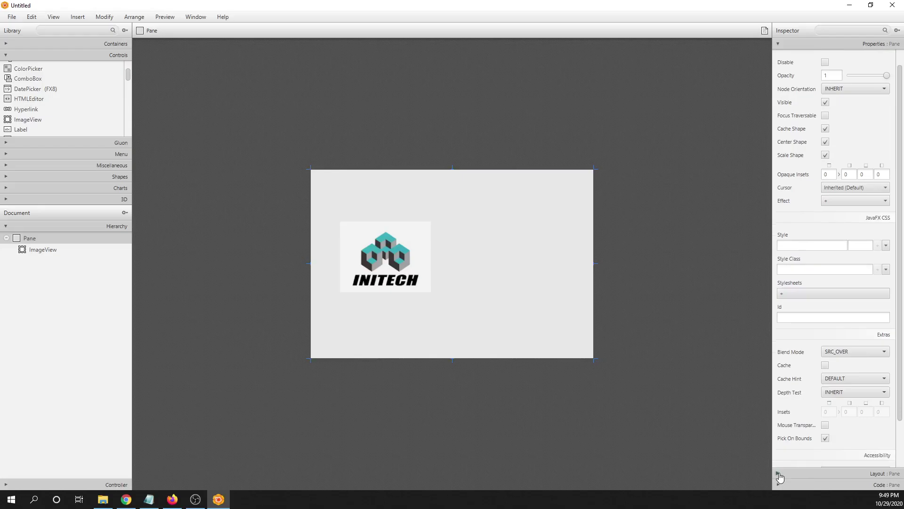
{"action": "left_click", "coordinate": [780, 474]}
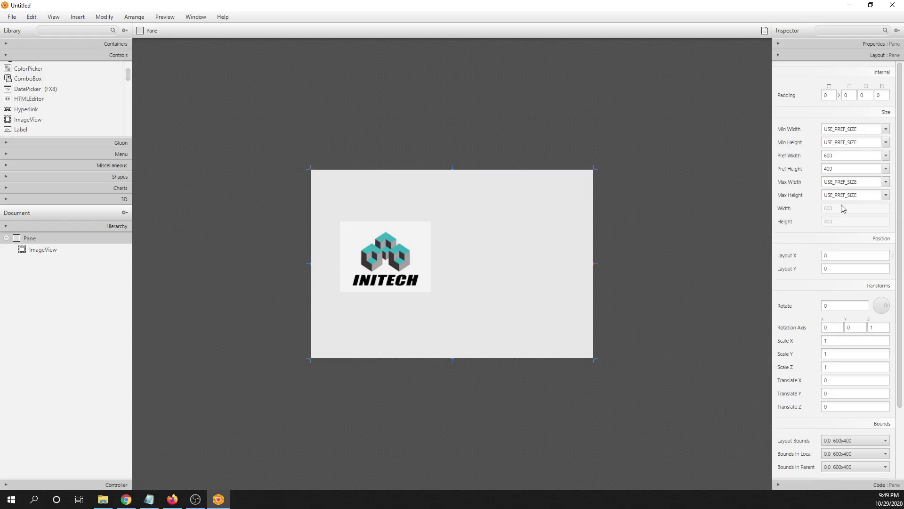
{"action": "left_click", "coordinate": [843, 156]}
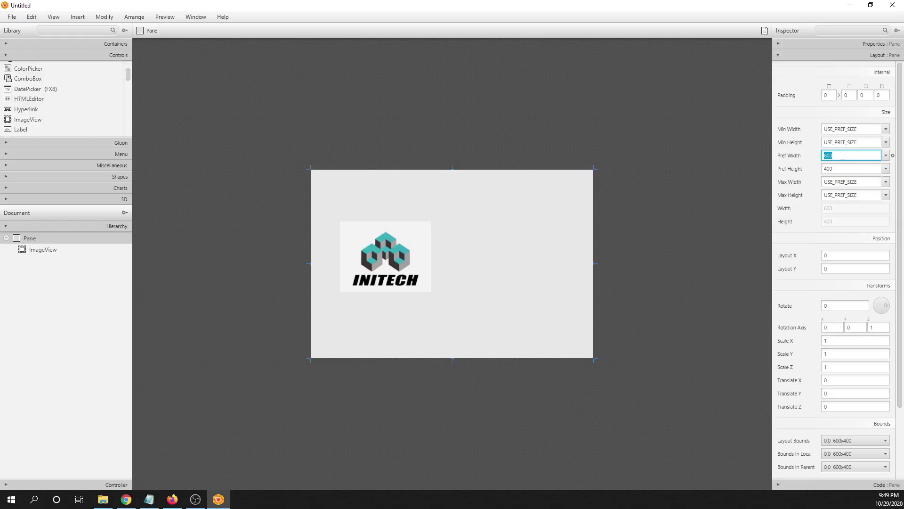
{"action": "type", "text": "3"}
{"action": "left_click", "coordinate": [843, 169]}
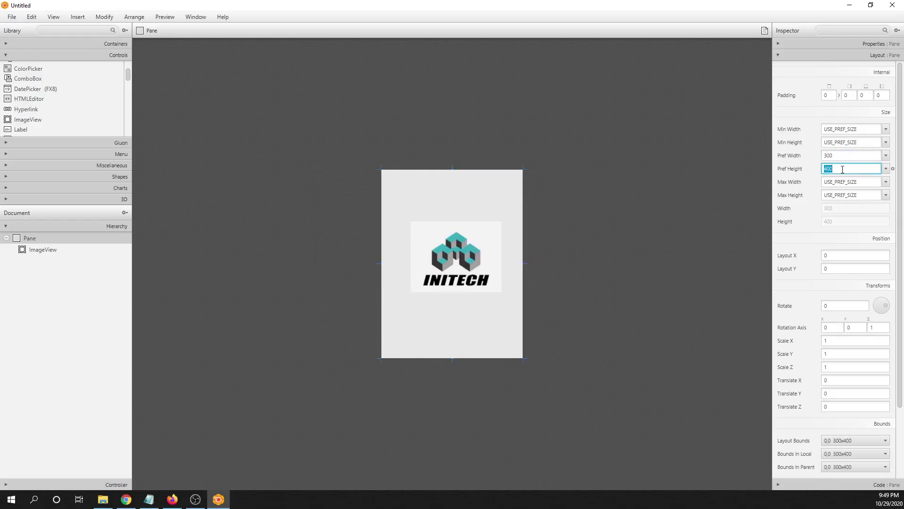
{"action": "left_click", "coordinate": [840, 155]}
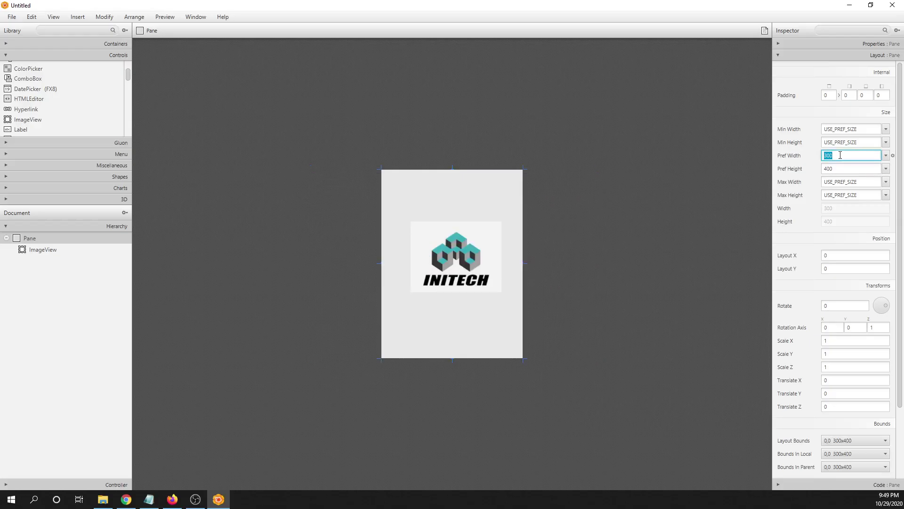
{"action": "type", "text": "400"}
{"action": "left_click", "coordinate": [840, 168]}
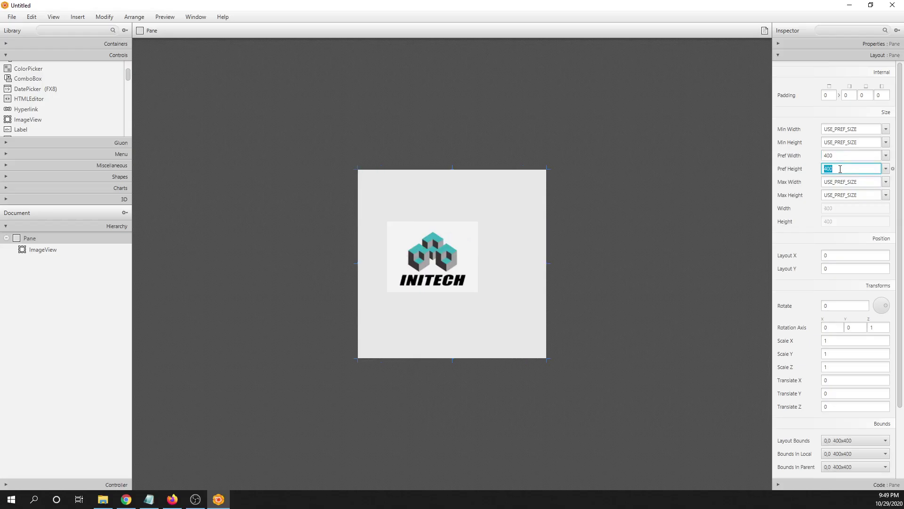
{"action": "type", "text": "3"}
{"action": "left_click", "coordinate": [740, 191]}
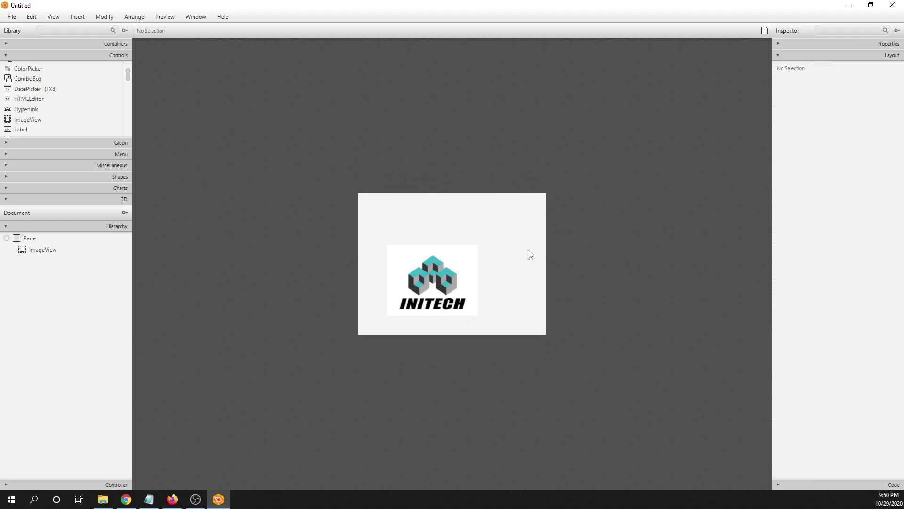
- Reduce the Pane's height to about 238 and move the logo image up and left within it
{"action": "left_click_drag", "start_coordinate": [430, 271], "coordinate": [426, 257]}
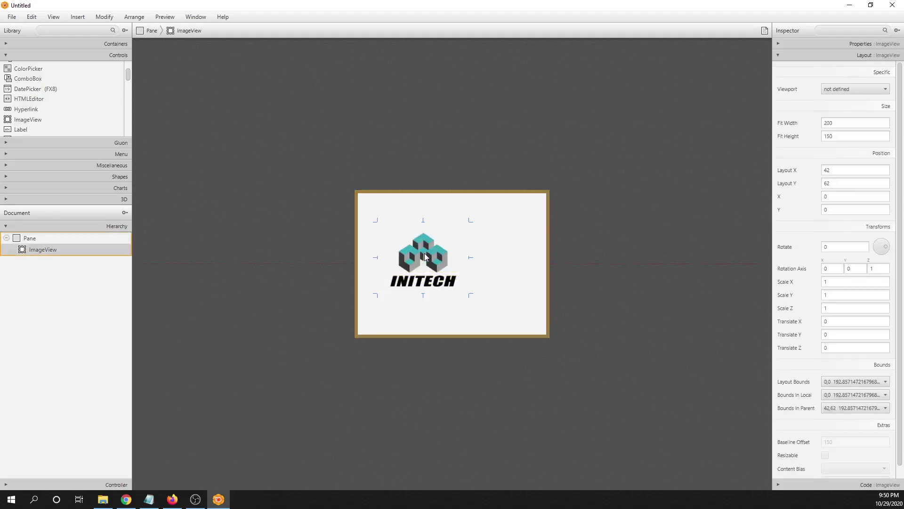
{"action": "left_click", "coordinate": [549, 263]}
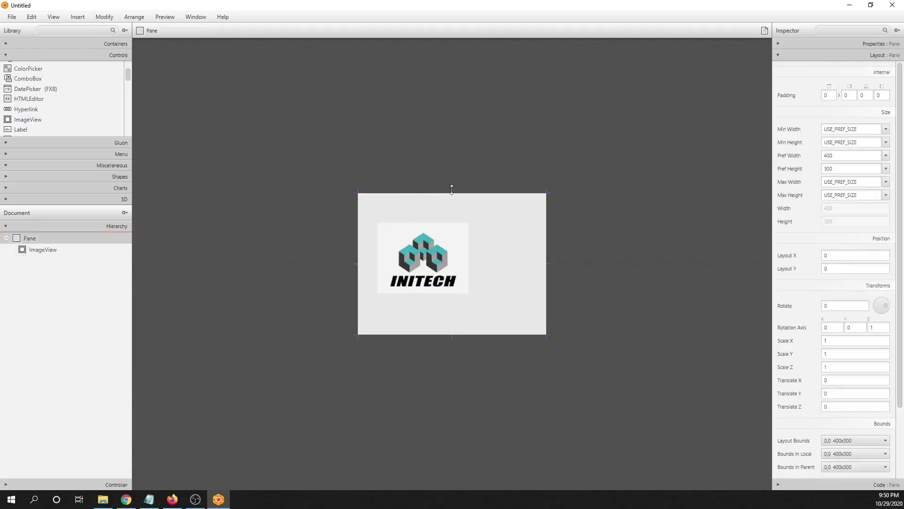
{"action": "left_click_drag", "start_coordinate": [451, 189], "coordinate": [454, 221]}
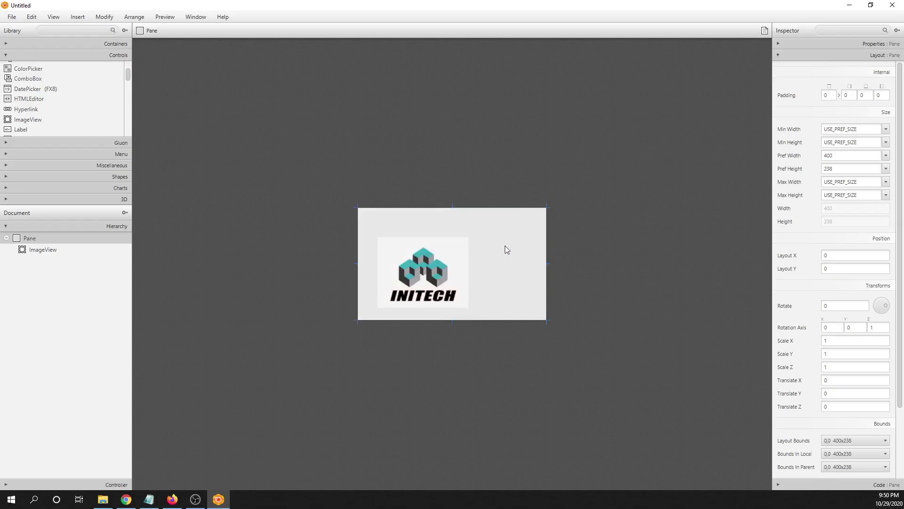
{"action": "left_click_drag", "start_coordinate": [428, 261], "coordinate": [416, 247]}
{"action": "left_click", "coordinate": [638, 247]}
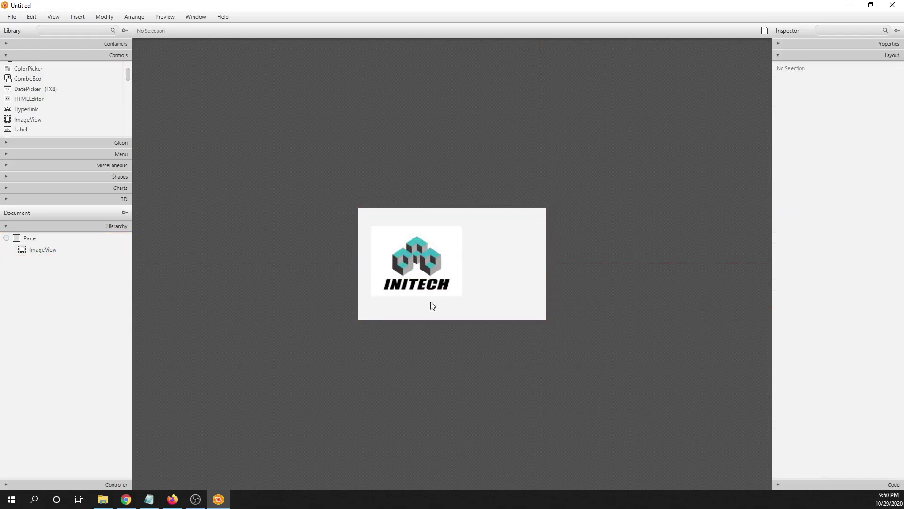
- Reduce the Pane's height to about 214 and center the logo image vertically in it
{"action": "left_click", "coordinate": [466, 318]}
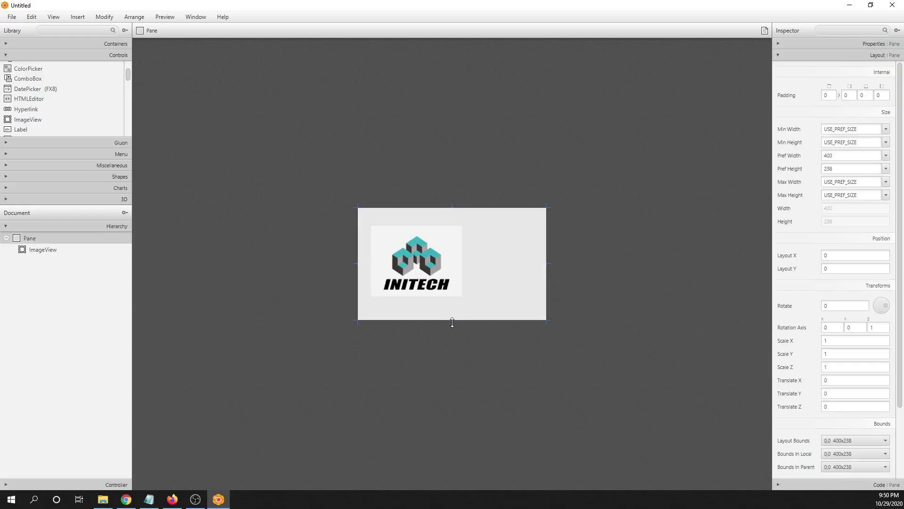
{"action": "left_click_drag", "start_coordinate": [452, 322], "coordinate": [453, 309]}
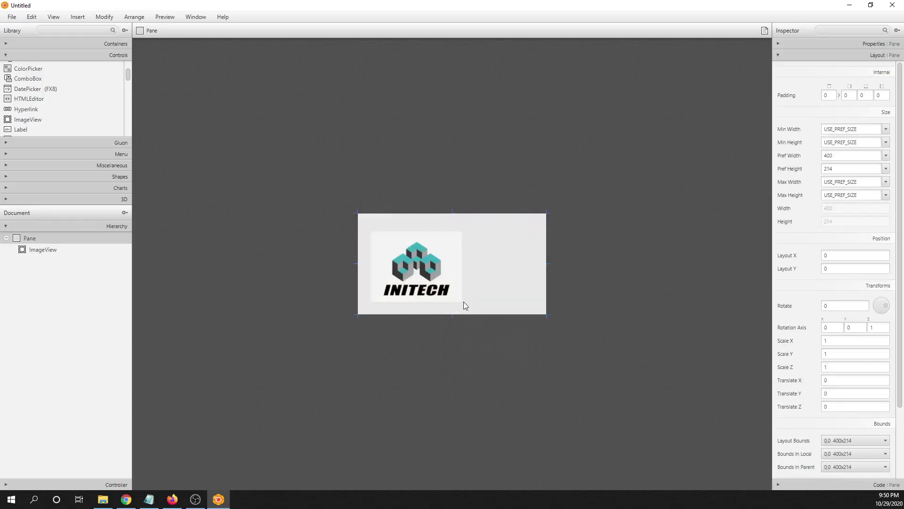
{"action": "left_click_drag", "start_coordinate": [420, 256], "coordinate": [413, 254]}
{"action": "left_click", "coordinate": [606, 266]}
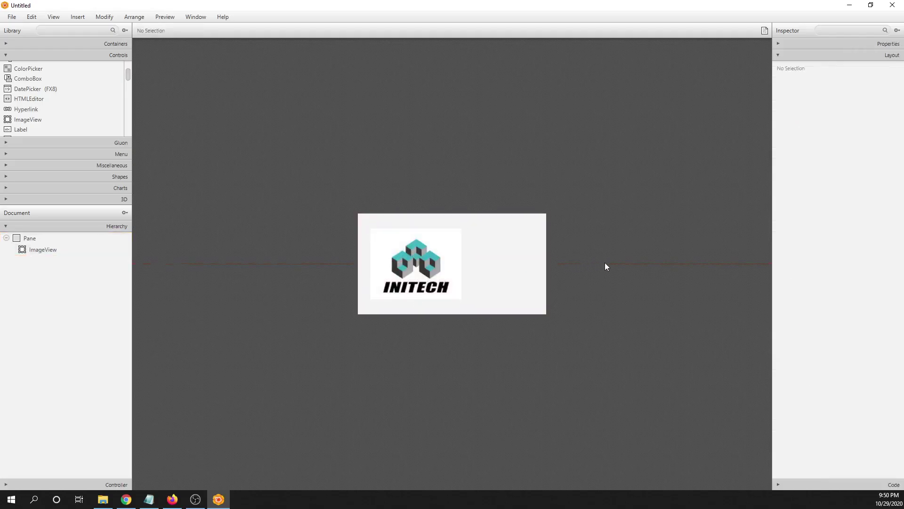
- Widen the Pane by extending its right edge to make more room beside the logo
{"action": "left_click", "coordinate": [545, 266]}
{"action": "left_click_drag", "start_coordinate": [547, 264], "coordinate": [573, 267]}
{"action": "left_click", "coordinate": [530, 371]}
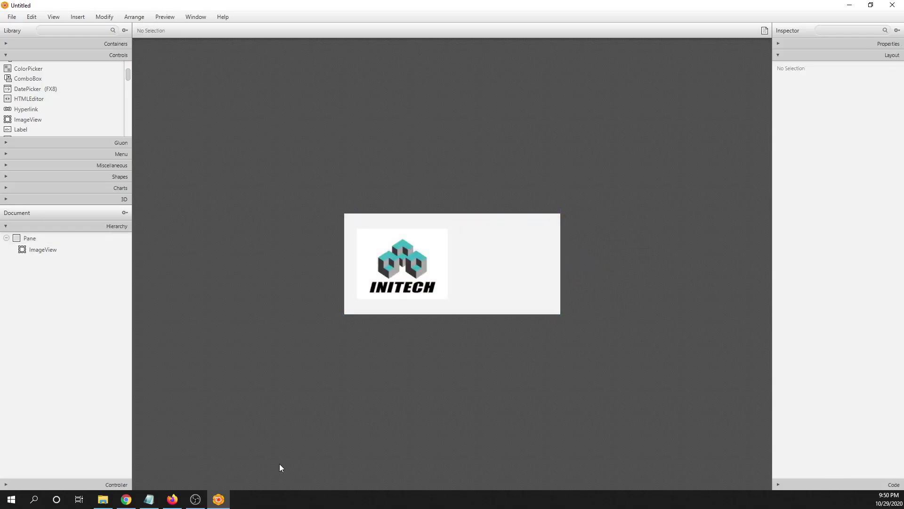
- Check the problem slide in Firefox, then add two left-aligned Labels to the right of the logo in Scene Builder, one above the other
{"action": "left_click", "coordinate": [173, 499]}
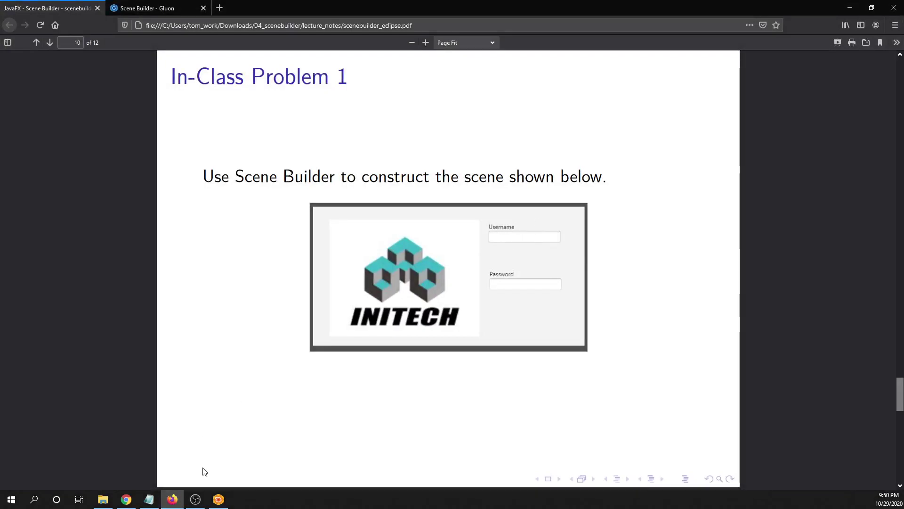
{"action": "left_click", "coordinate": [218, 499]}
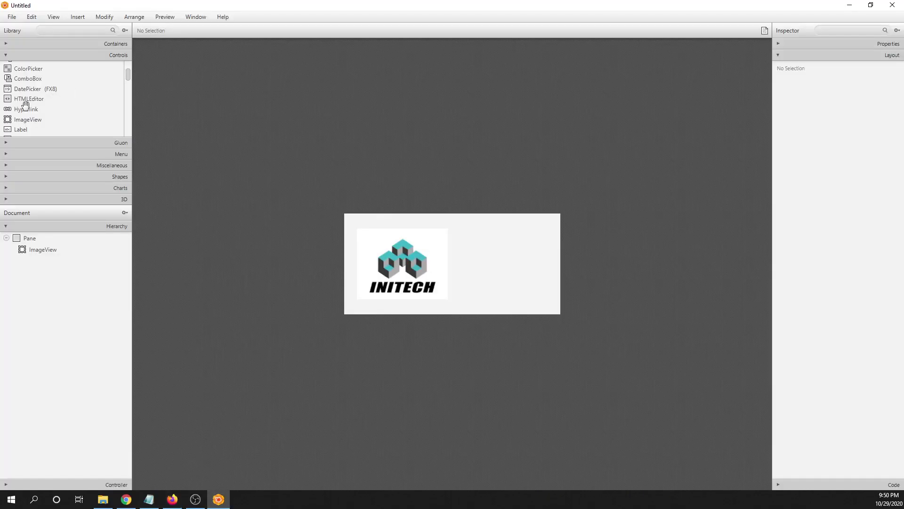
{"action": "left_click_drag", "start_coordinate": [21, 129], "coordinate": [471, 238]}
{"action": "left_click_drag", "start_coordinate": [19, 131], "coordinate": [472, 273]}
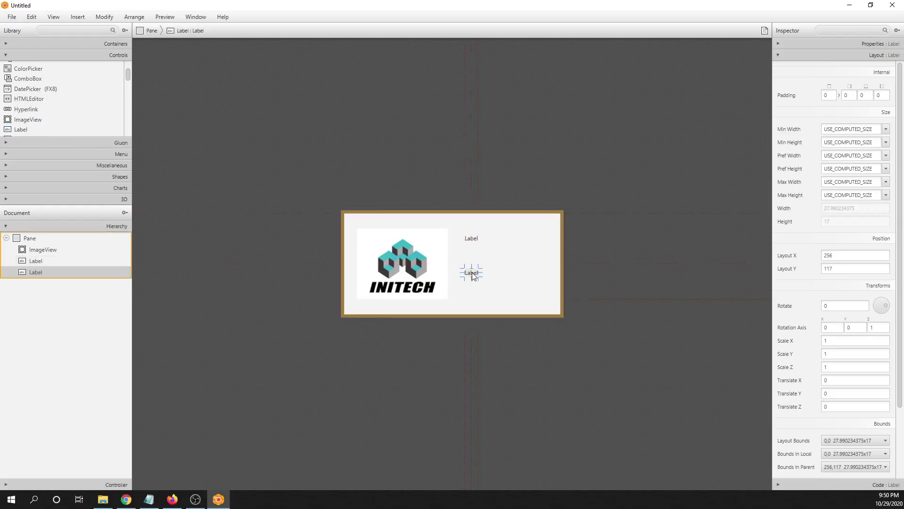
- Set the text of the upper Label beside the logo to "Username"
{"action": "left_click", "coordinate": [471, 237]}
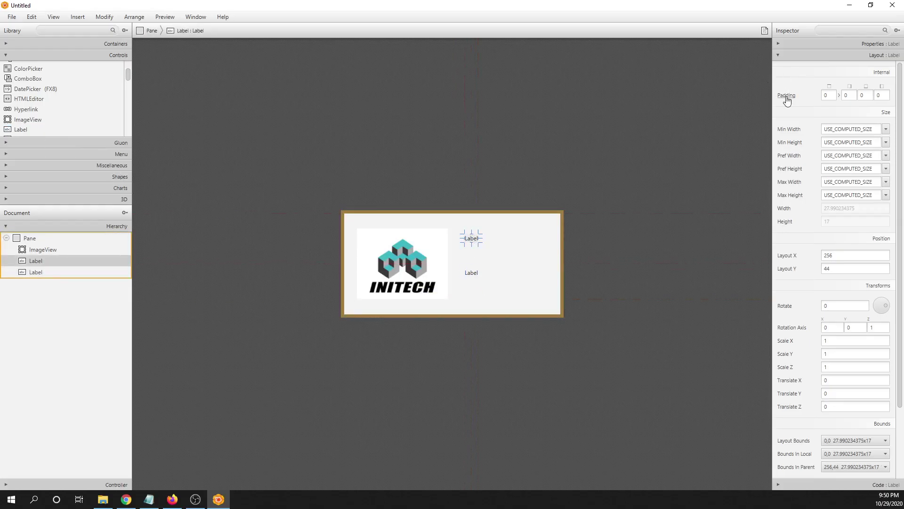
{"action": "left_click", "coordinate": [777, 45]}
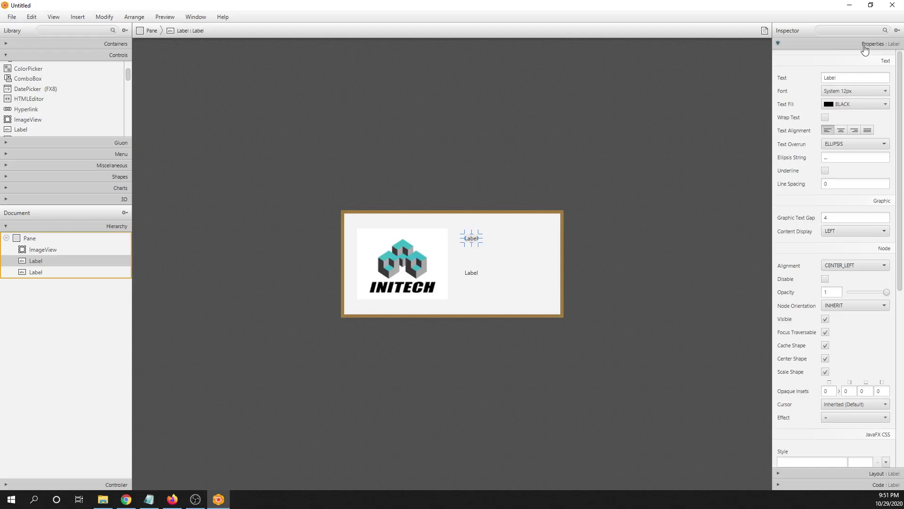
{"action": "left_click", "coordinate": [848, 79]}
{"action": "type", "text": "Username"}
{"action": "left_click", "coordinate": [695, 166]}
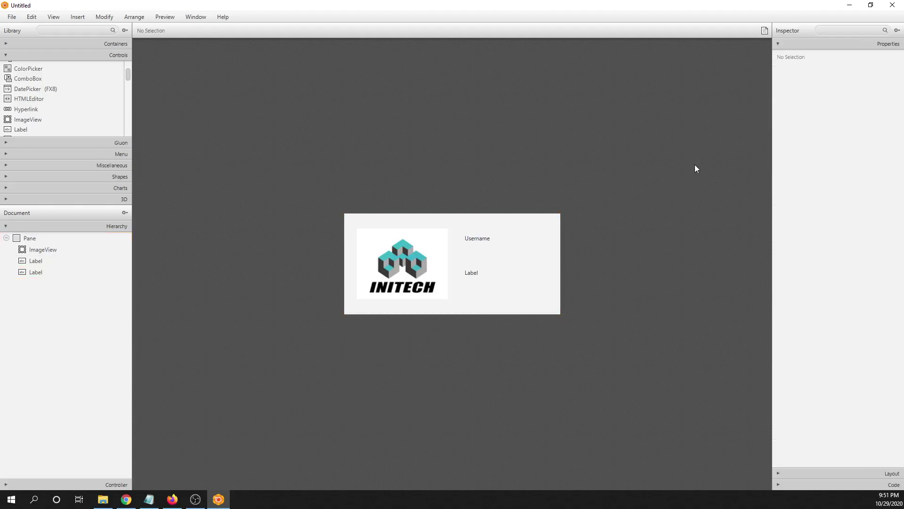
- Set the text of the lower Label beside the logo to "Password"
{"action": "left_click", "coordinate": [469, 276]}
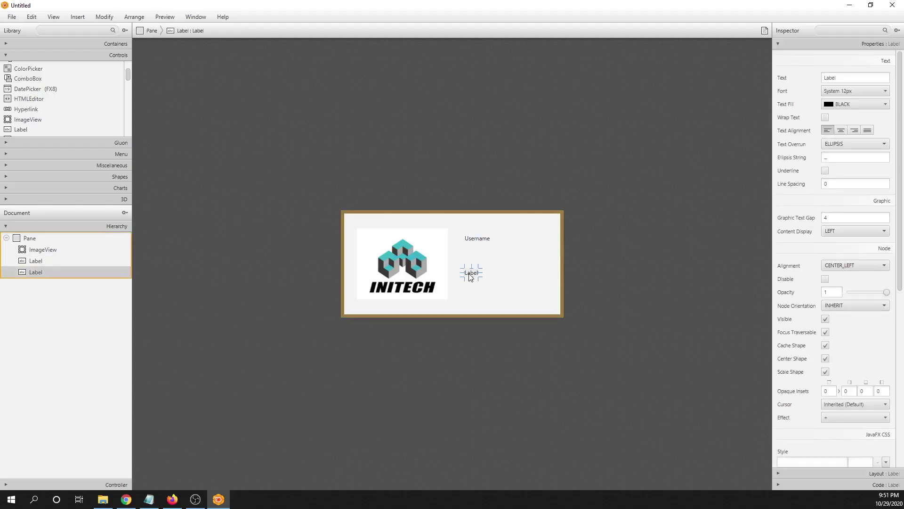
{"action": "left_click", "coordinate": [854, 77]}
{"action": "type", "text": "Password"}
{"action": "left_click", "coordinate": [648, 213]}
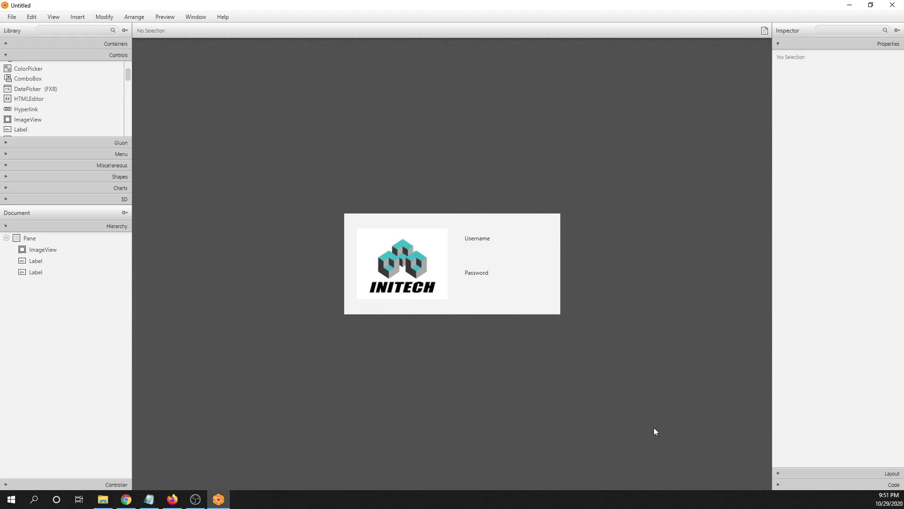
- Look at the code settings available for the Username label
{"action": "left_click", "coordinate": [777, 484]}
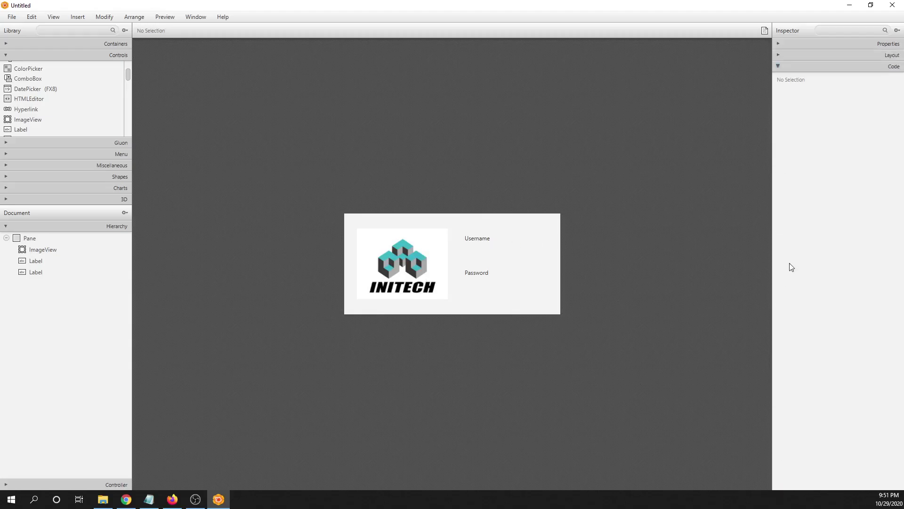
{"action": "left_click", "coordinate": [485, 240]}
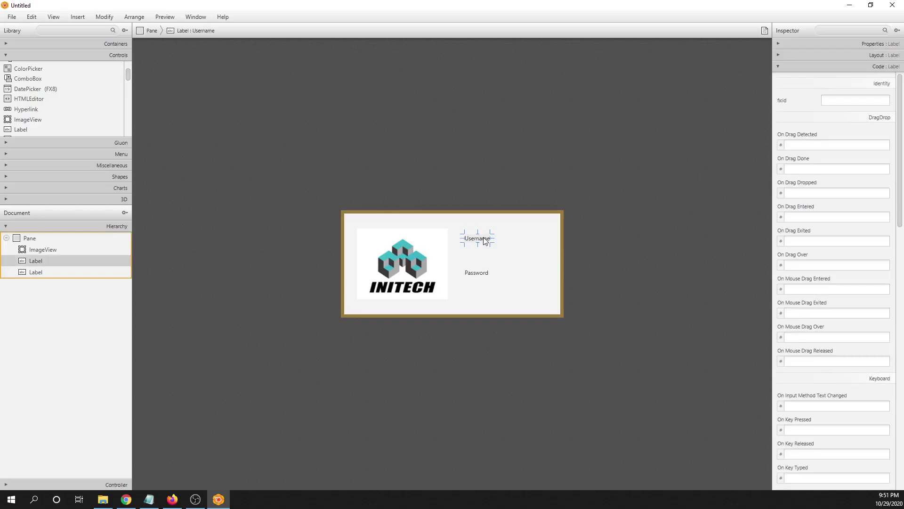
{"action": "left_click", "coordinate": [708, 138]}
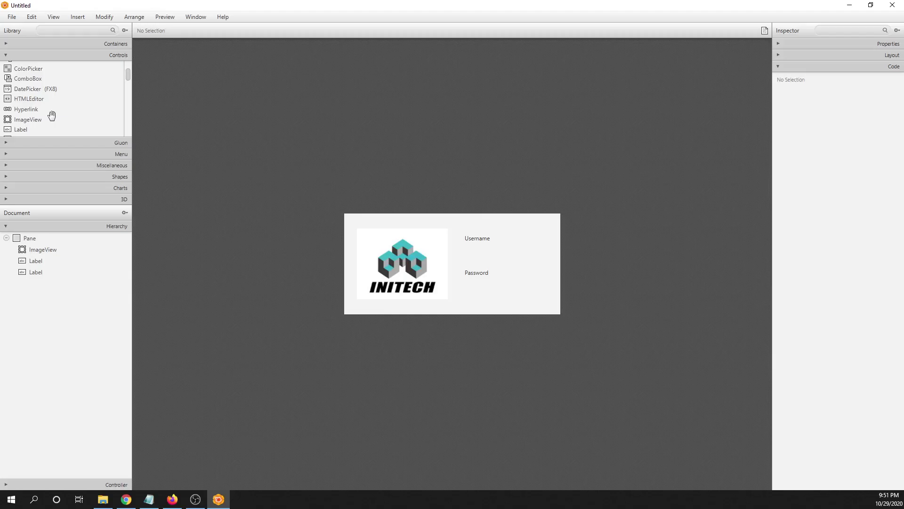
- Check the problem slide in Firefox, then add a TextField directly below the Username label in Scene Builder, left-aligned with it
{"action": "left_click", "coordinate": [173, 500]}
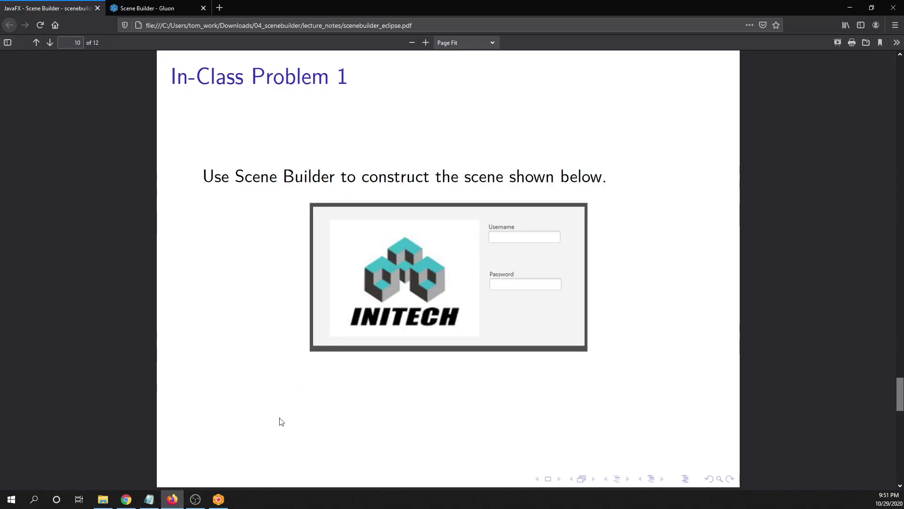
{"action": "left_click", "coordinate": [224, 503]}
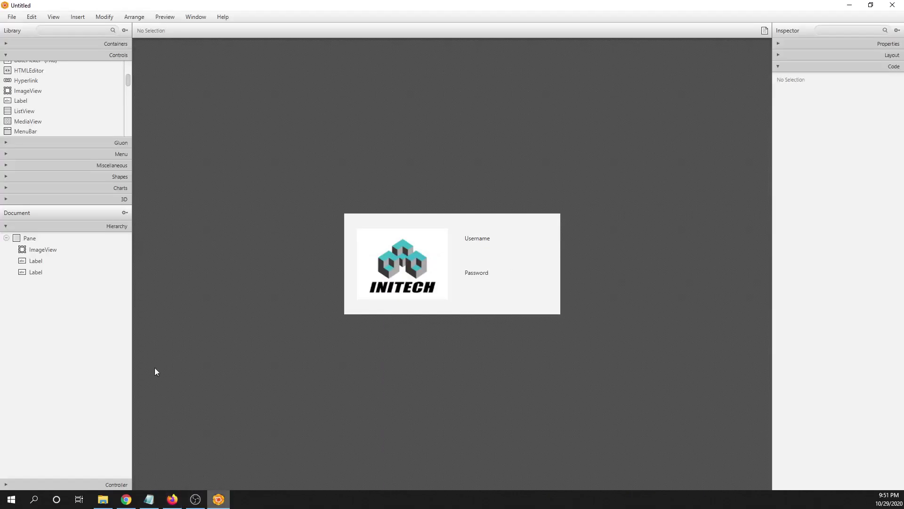
{"action": "scroll", "coordinate": [53, 92], "scroll_direction": "down", "scroll_amount": 4}
{"action": "scroll", "coordinate": [53, 91], "scroll_direction": "down", "scroll_amount": 3}
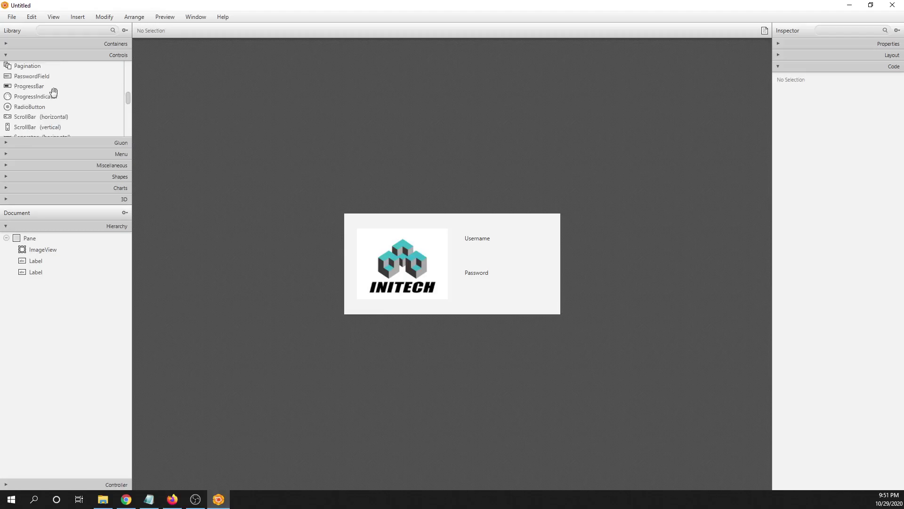
{"action": "scroll", "coordinate": [53, 92], "scroll_direction": "down", "scroll_amount": 3}
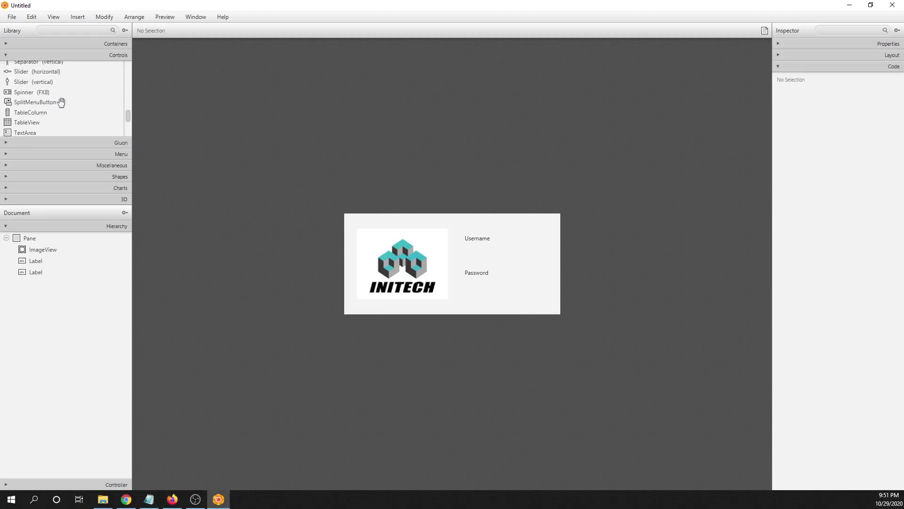
{"action": "scroll", "coordinate": [61, 102], "scroll_direction": "down", "scroll_amount": 3}
{"action": "left_click_drag", "start_coordinate": [24, 114], "coordinate": [502, 250]}
{"action": "left_click", "coordinate": [516, 273]}
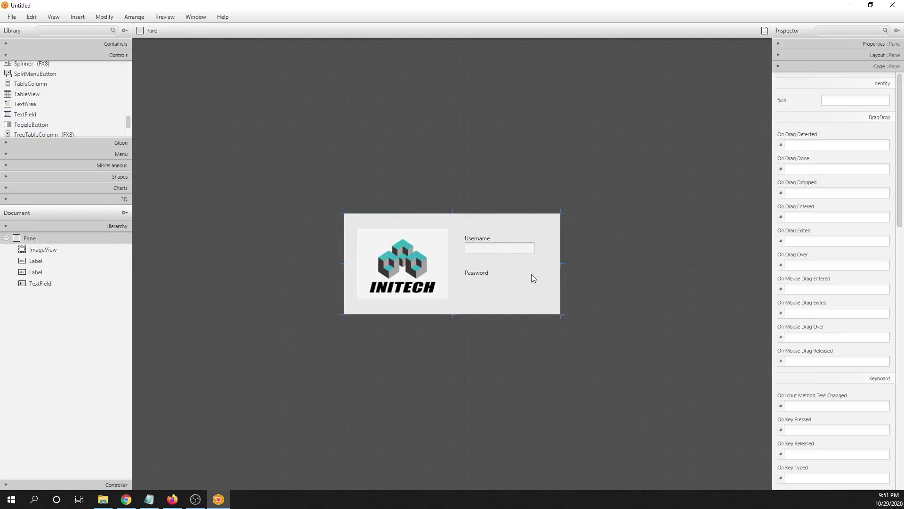
- Give the username TextField the fx:id userNameTextField and the On Action handler handleUserNameTextField
{"action": "left_click", "coordinate": [475, 251]}
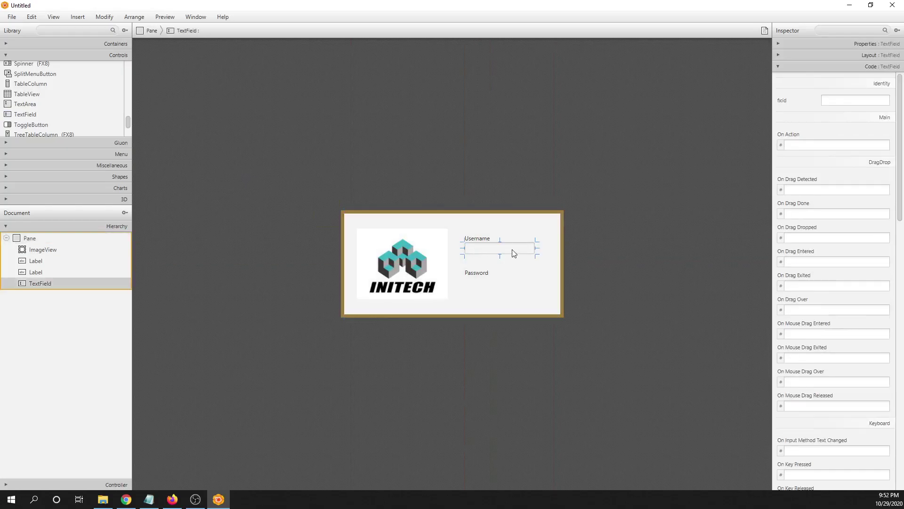
{"action": "left_click", "coordinate": [832, 101]}
{"action": "type", "text": "userNameTe"}
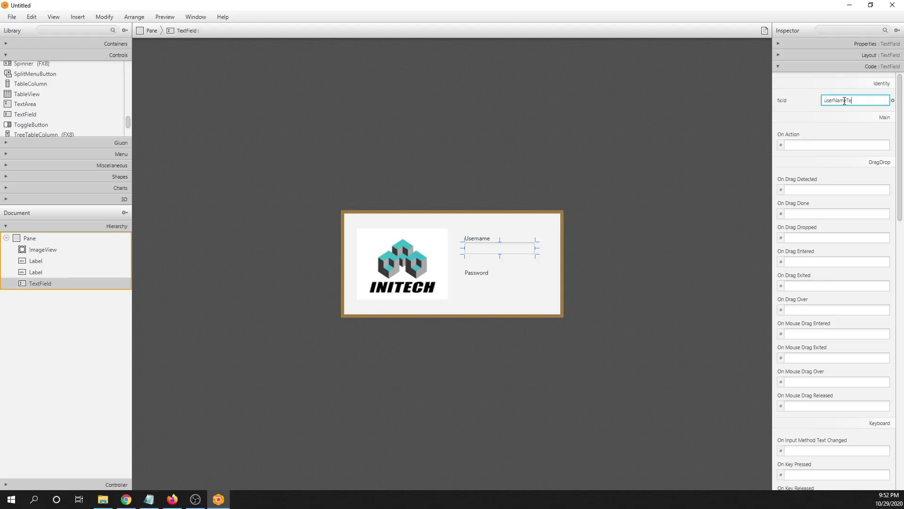
{"action": "type", "text": "xtField"}
{"action": "left_click", "coordinate": [846, 147]}
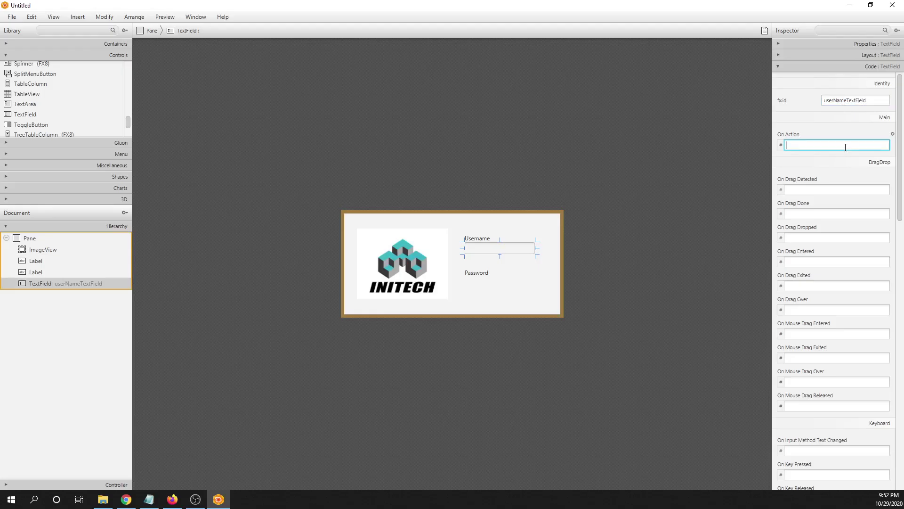
{"action": "type", "text": "handleUserNameTextField"}
{"action": "left_click", "coordinate": [746, 184]}
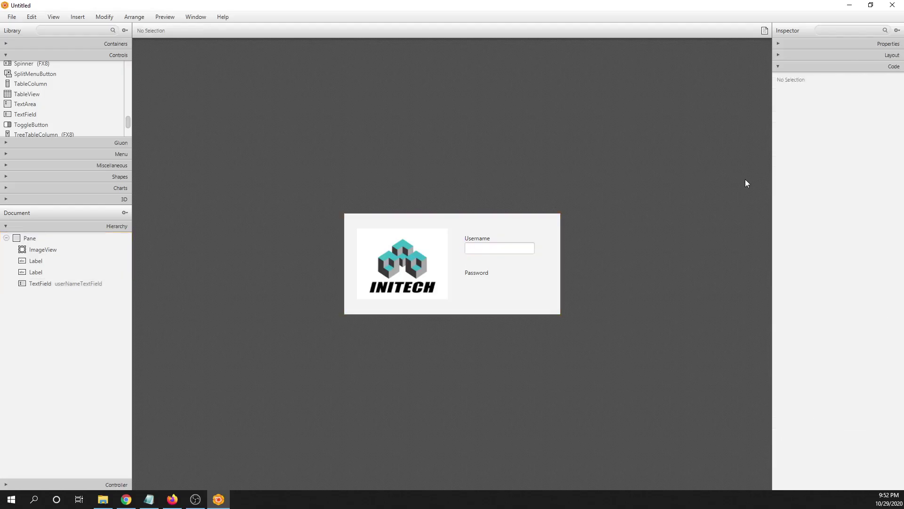
{"action": "left_click", "coordinate": [498, 249]}
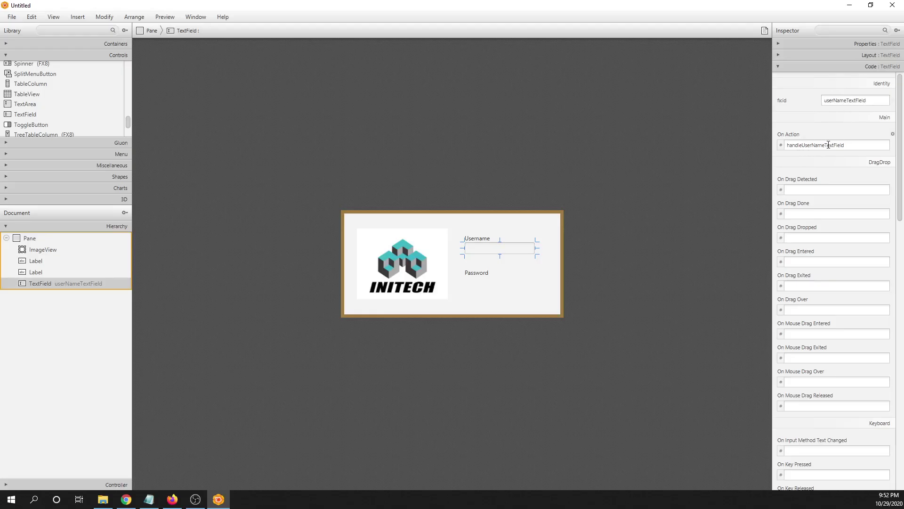
- Set the document's controller class to LoginController
{"action": "left_click", "coordinate": [5, 487]}
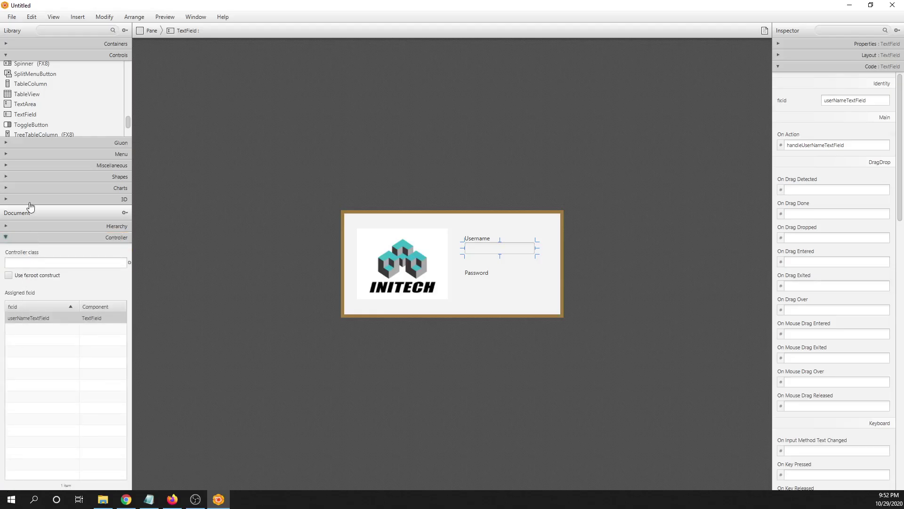
{"action": "left_click", "coordinate": [38, 262]}
{"action": "type", "text": "Controller"}
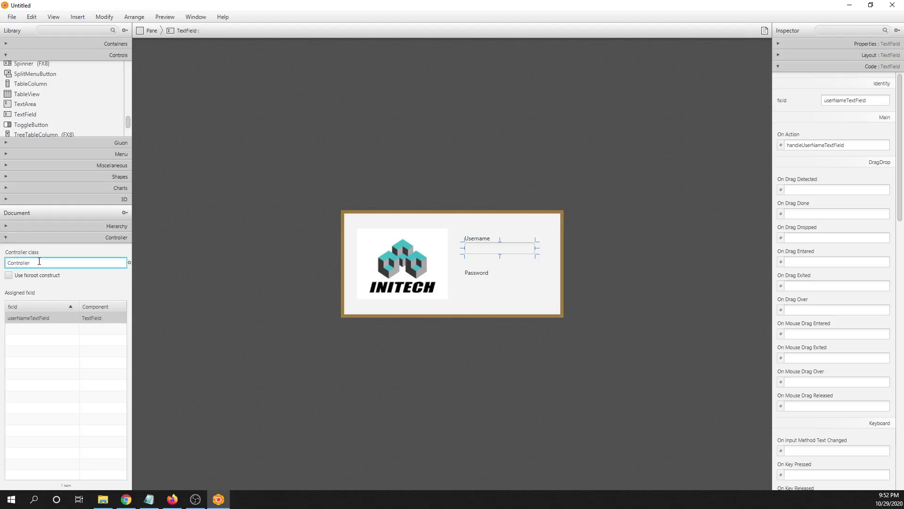
{"action": "key", "text": "BackSpace"}
{"action": "key", "text": "BackSpace"}
{"action": "key", "text": "BackSpace"}
{"action": "key", "text": "BackSpace"}
{"action": "key", "text": "BackSpace"}
{"action": "key", "text": "BackSpace"}
{"action": "key", "text": "BackSpace"}
{"action": "key", "text": "BackSpace"}
{"action": "key", "text": "BackSpace"}
{"action": "type", "text": "LoginController"}
{"action": "left_click", "coordinate": [195, 313]}
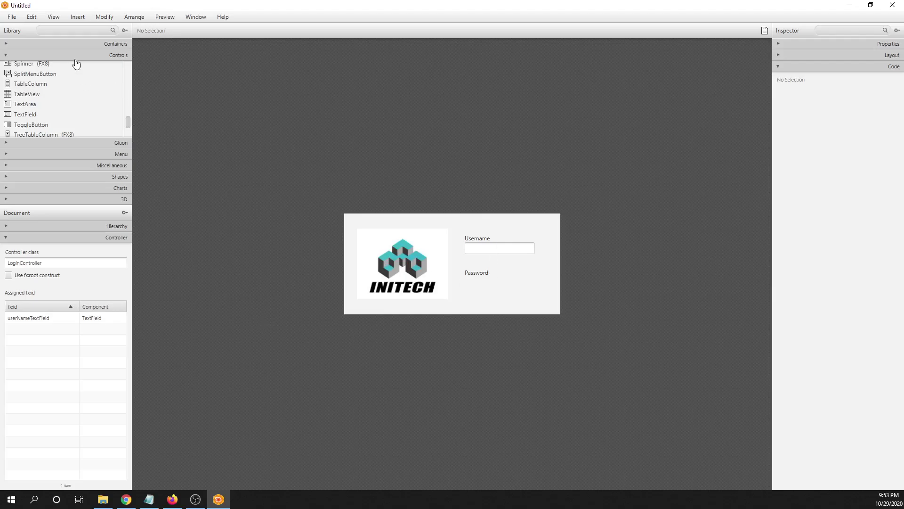
- Search the library for "pass" and add a PasswordField directly below the Password label, left-aligned with it
{"action": "left_click", "coordinate": [67, 31]}
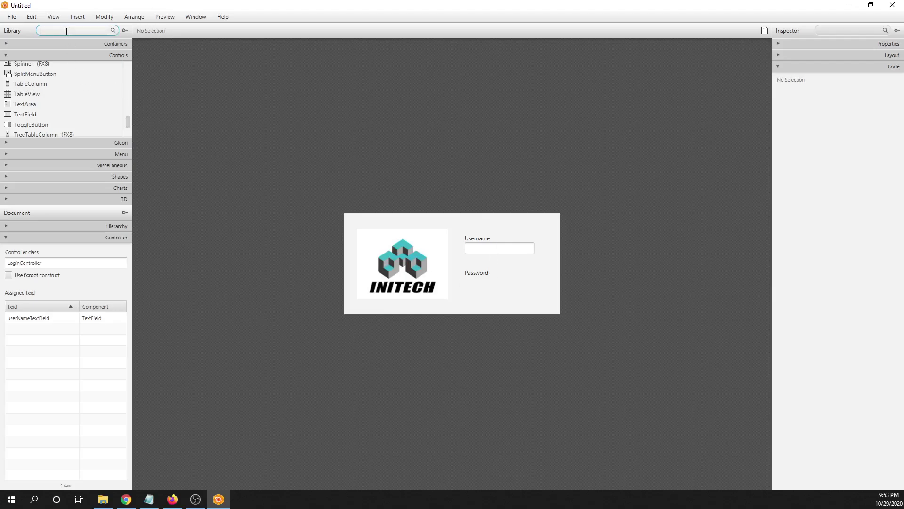
{"action": "type", "text": "pass"}
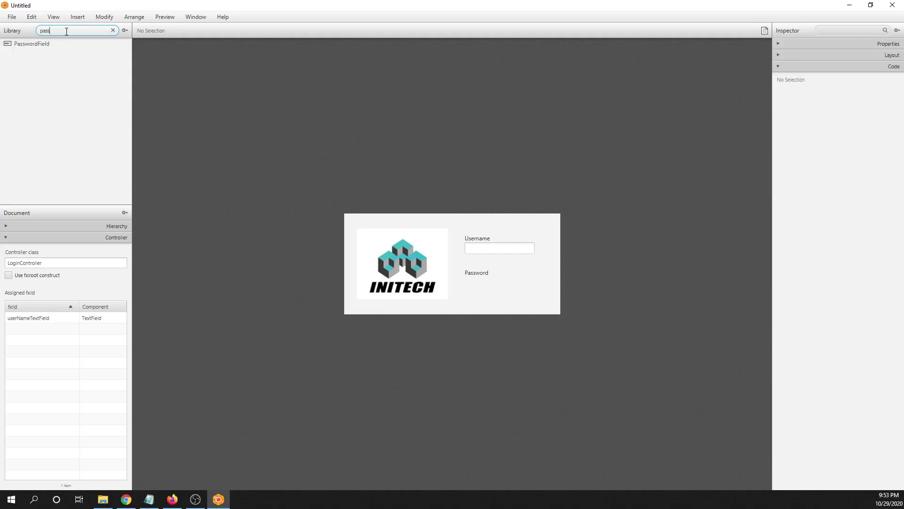
{"action": "left_click_drag", "start_coordinate": [28, 44], "coordinate": [502, 285]}
{"action": "left_click", "coordinate": [623, 299]}
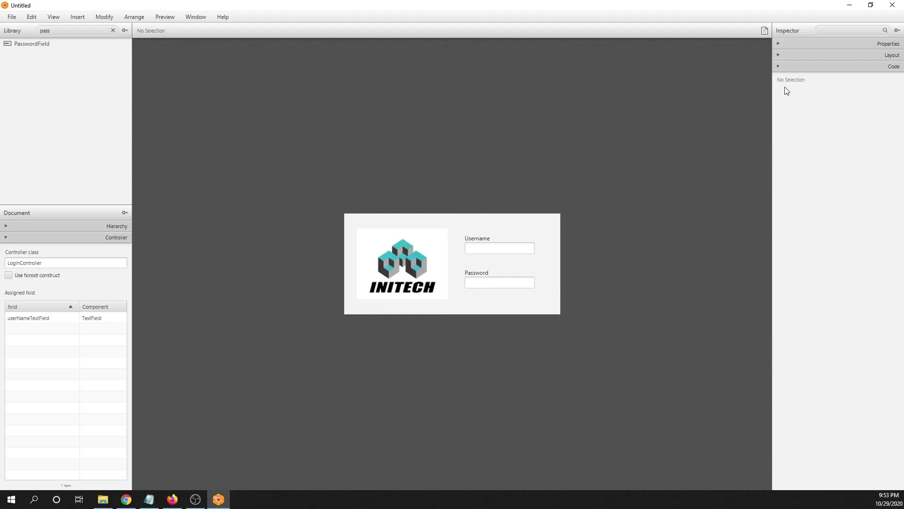
- Give the PasswordField the fx:id passwordField and the On Action handler handlePasswordField
{"action": "left_click", "coordinate": [780, 70]}
{"action": "left_click", "coordinate": [780, 70]}
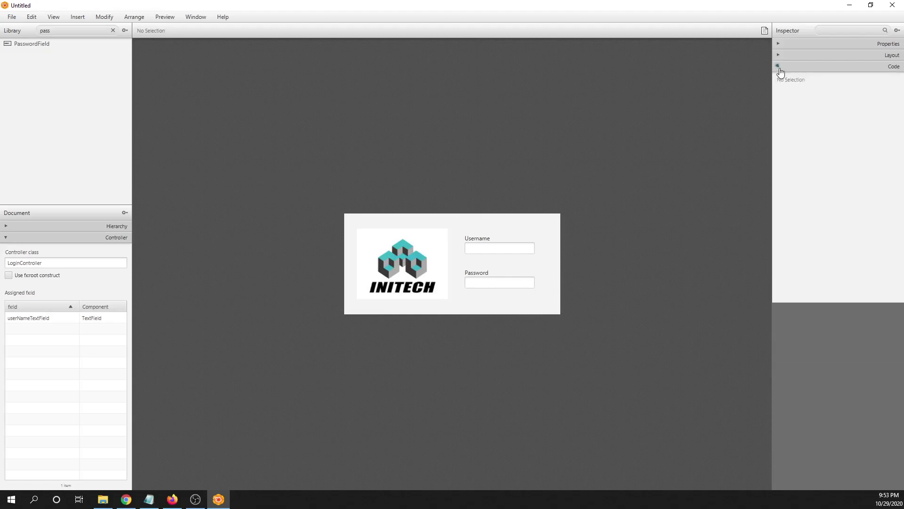
{"action": "left_click", "coordinate": [499, 284]}
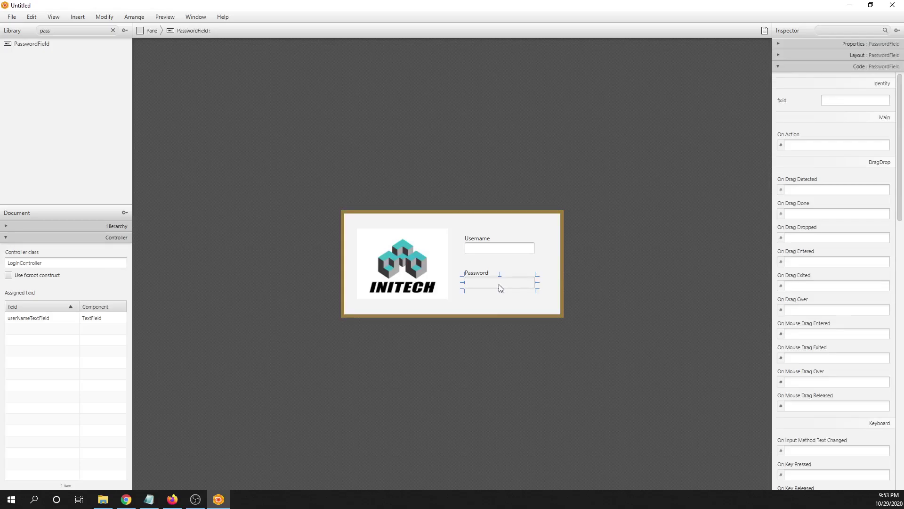
{"action": "left_click", "coordinate": [832, 101]}
{"action": "type", "text": "passwordField"}
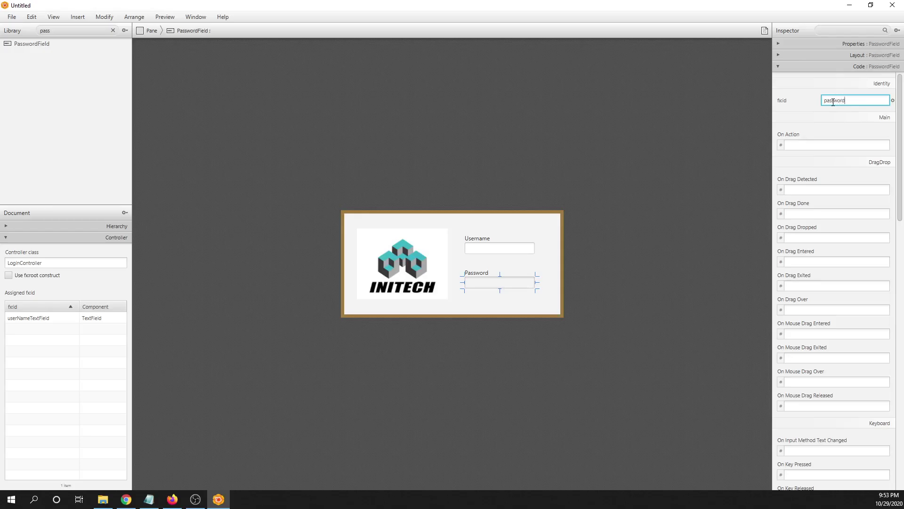
{"action": "left_click", "coordinate": [828, 144]}
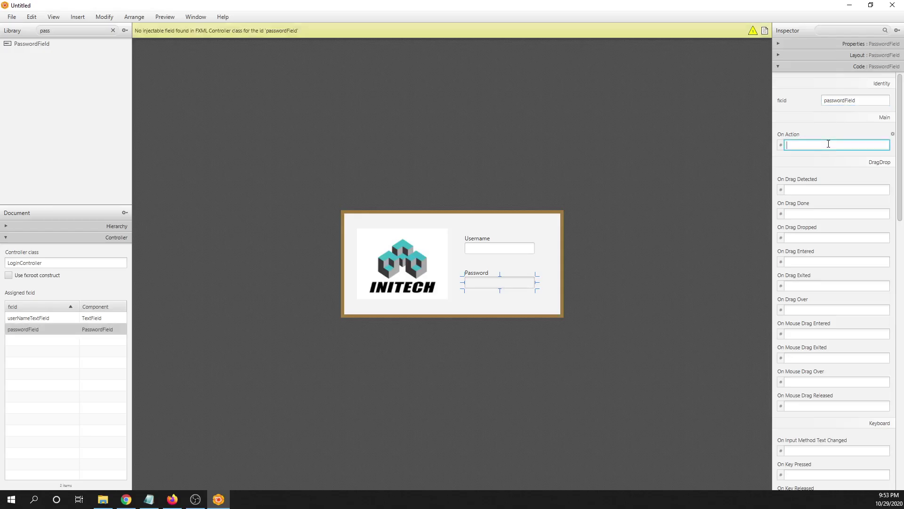
{"action": "type", "text": "handlePa"}
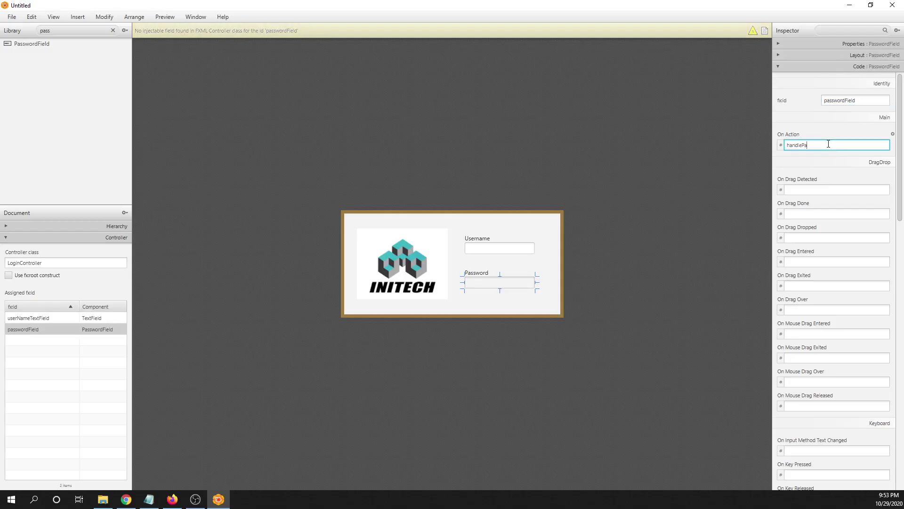
{"action": "type", "text": "sswordField"}
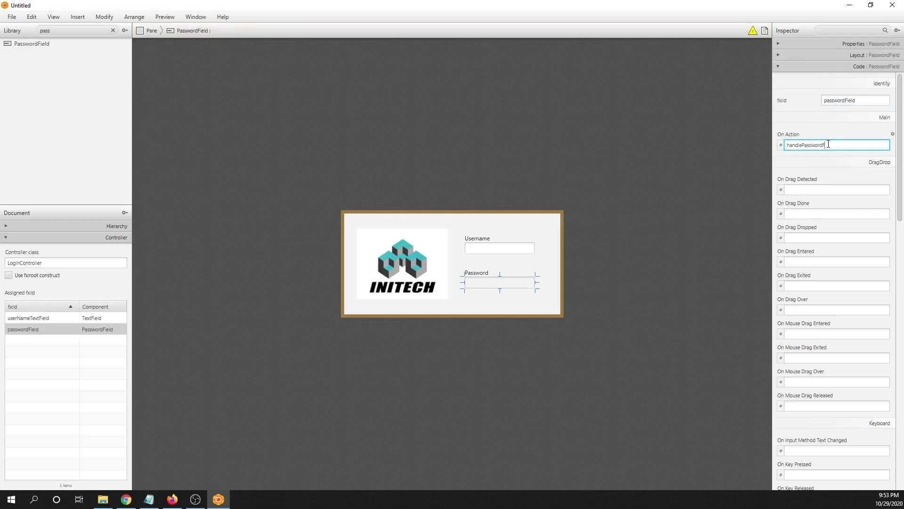
{"action": "left_click", "coordinate": [736, 184]}
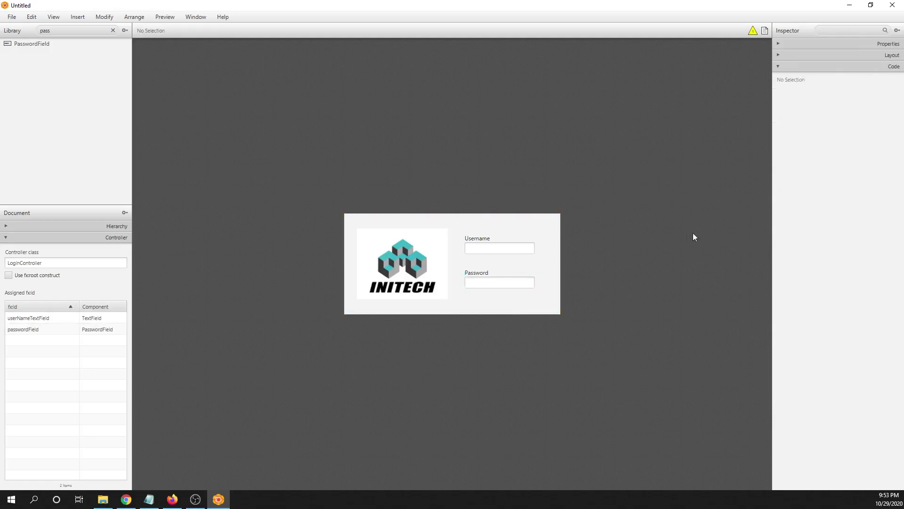
- Review the warning raised for the document and clear the message list
{"action": "left_click", "coordinate": [753, 32]}
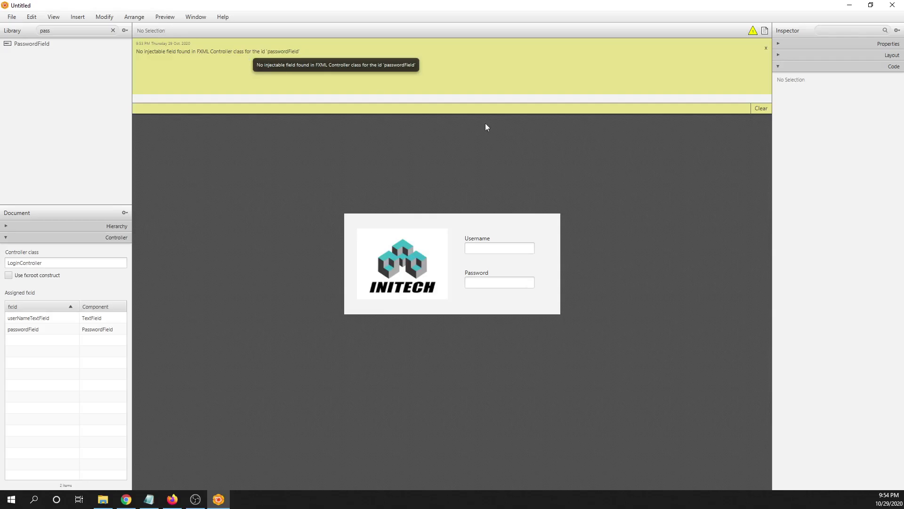
{"action": "left_click", "coordinate": [562, 144]}
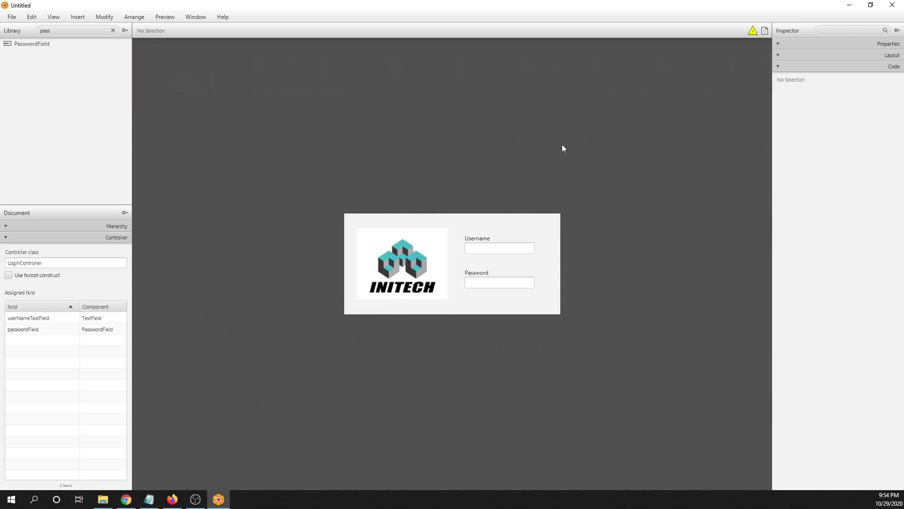
{"action": "left_click", "coordinate": [754, 31]}
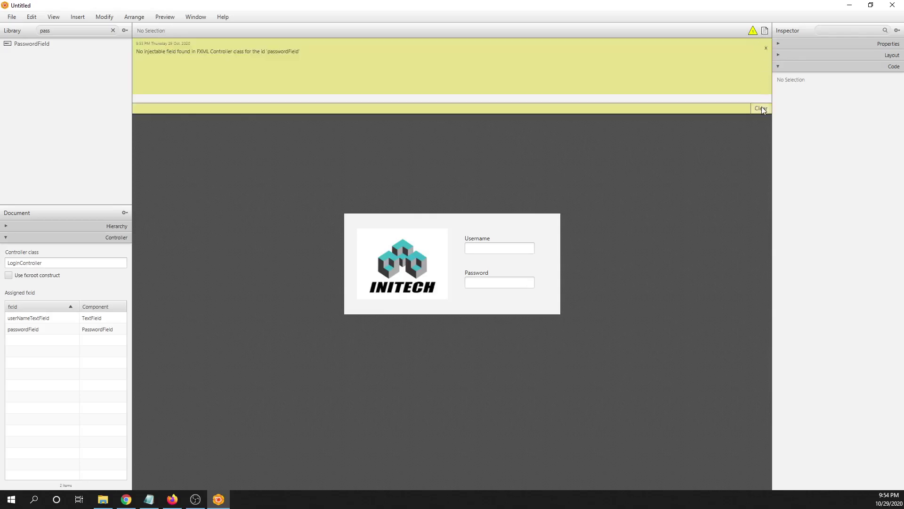
{"action": "left_click", "coordinate": [762, 107]}
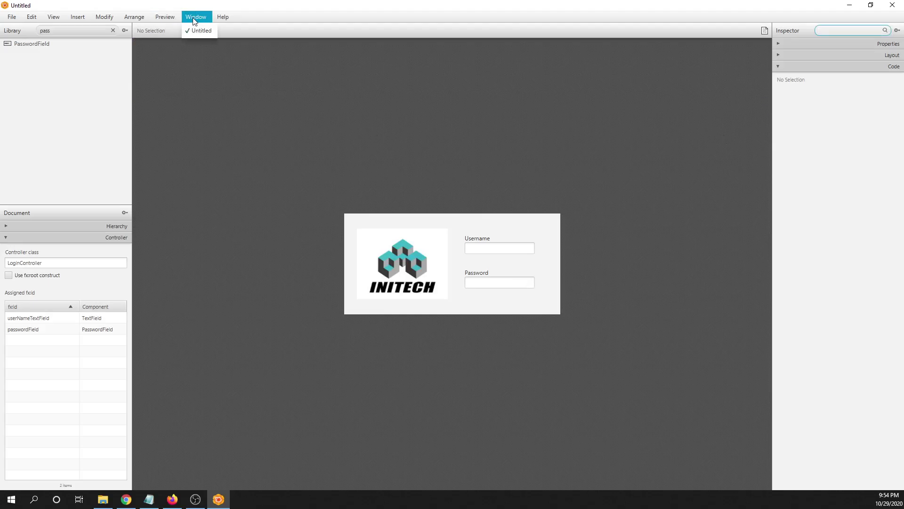
- Preview the login scene in its own window and test it with username "asdfasdfasdf" and a sample entry in the Password field
{"action": "left_click", "coordinate": [165, 18]}
{"action": "left_click", "coordinate": [165, 18]}
{"action": "left_click", "coordinate": [167, 29]}
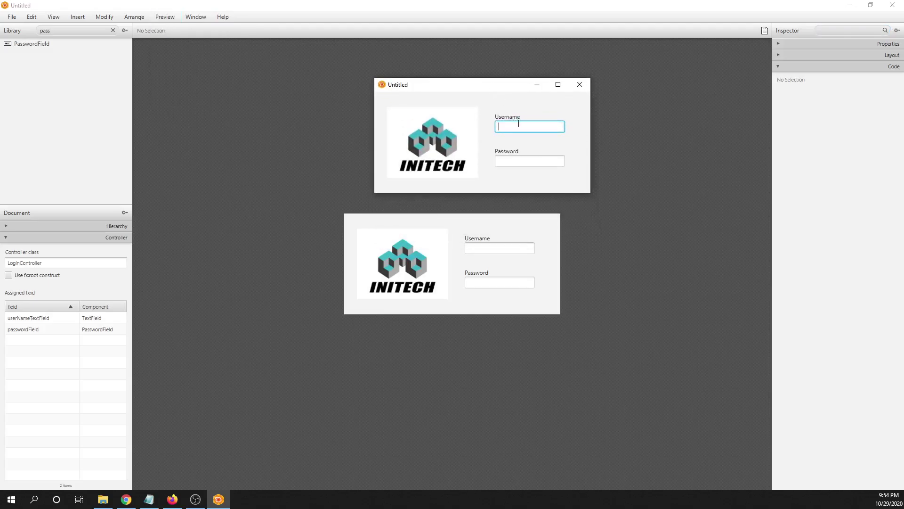
{"action": "type", "text": "asdfasdfasdf"}
{"action": "left_click", "coordinate": [521, 161]}
{"action": "type", "text": "asdfasdfasdf"}
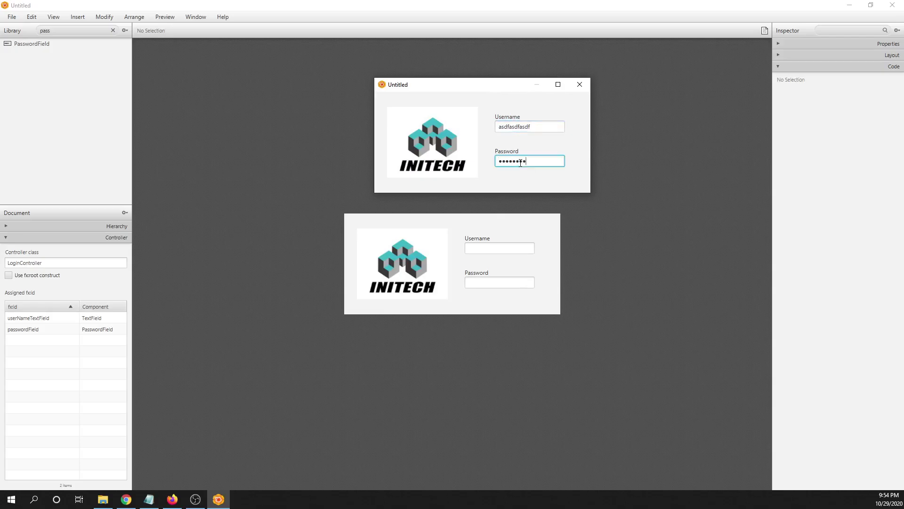
{"action": "type", "text": "asd"}
- Compare the preview with the In-Class Problem 1 slide in Firefox and close the preview window
{"action": "left_click", "coordinate": [171, 500]}
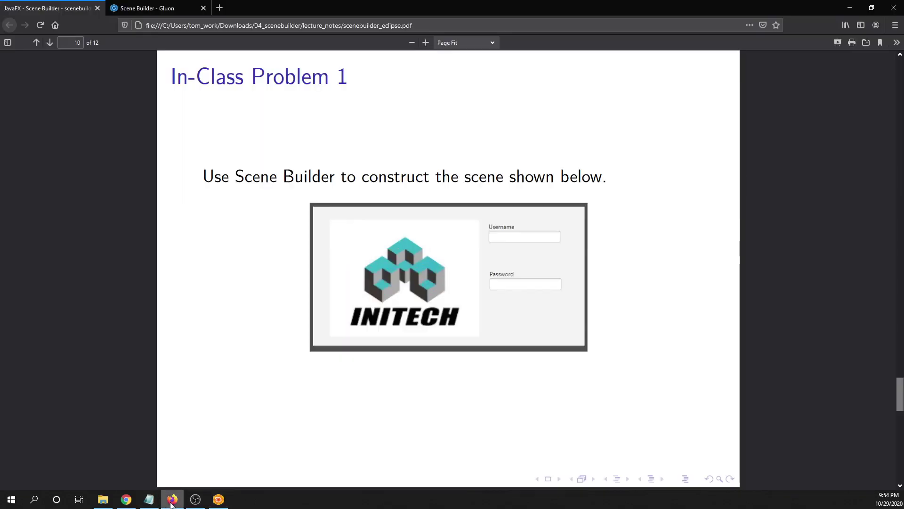
{"action": "left_click", "coordinate": [172, 500]}
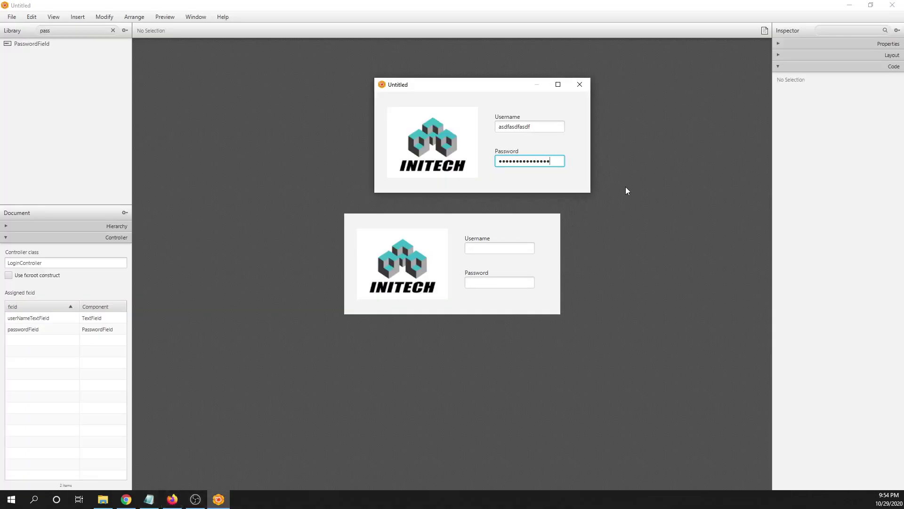
{"action": "left_click", "coordinate": [583, 87]}
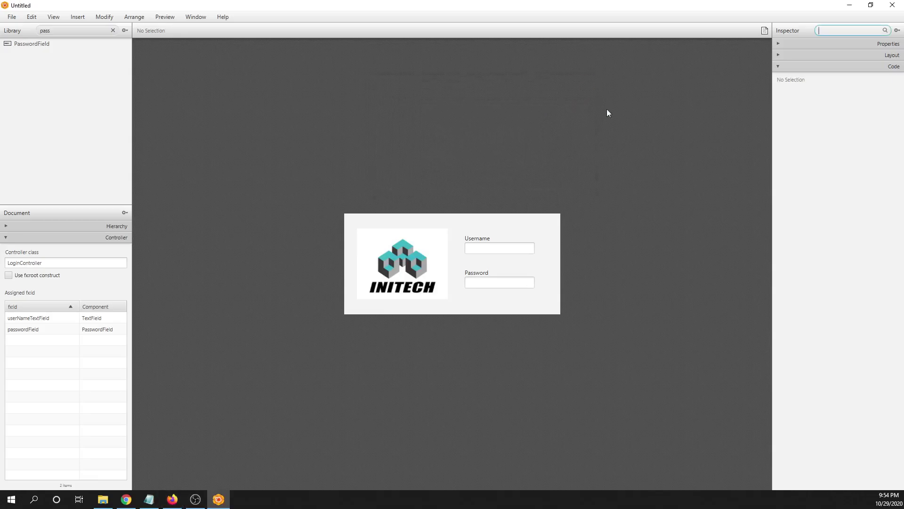
- Show the sample controller skeleton for LoginController, examine its fields and handler methods, and close it
{"action": "left_click", "coordinate": [55, 18]}
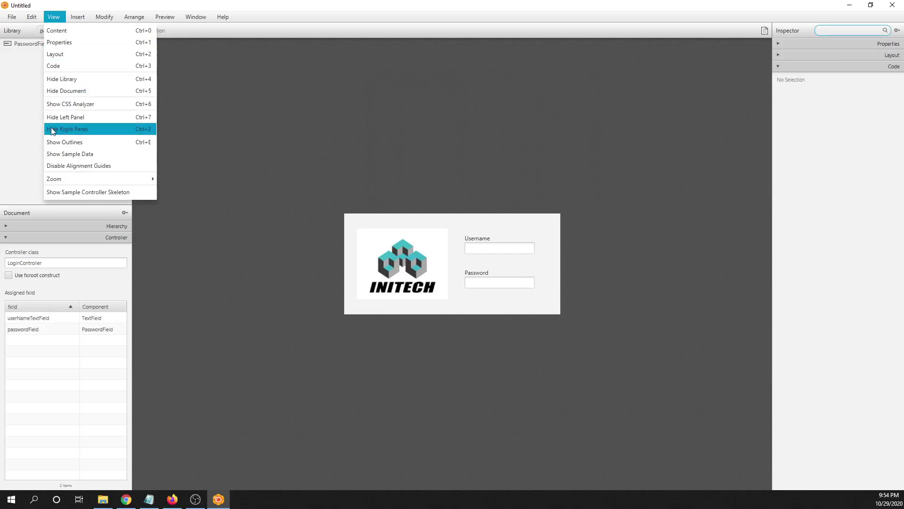
{"action": "left_click", "coordinate": [57, 193]}
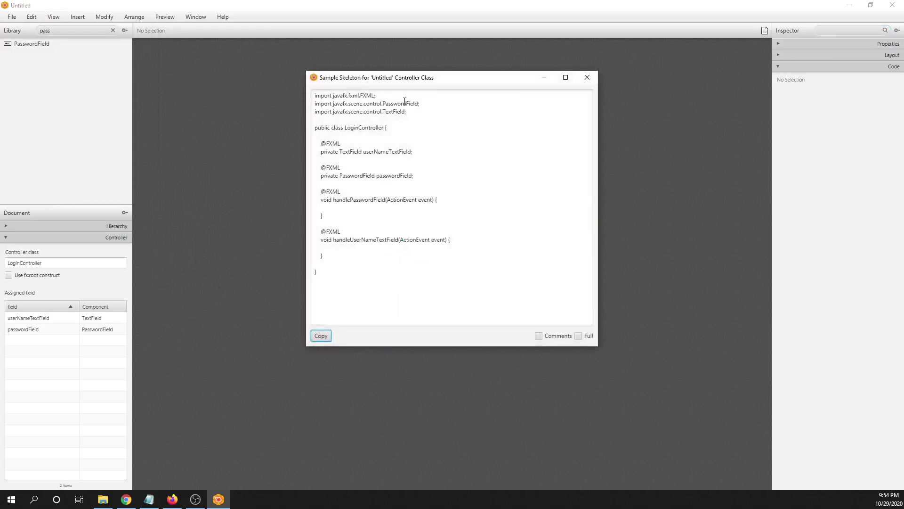
{"action": "left_click_drag", "start_coordinate": [417, 79], "coordinate": [626, 83]}
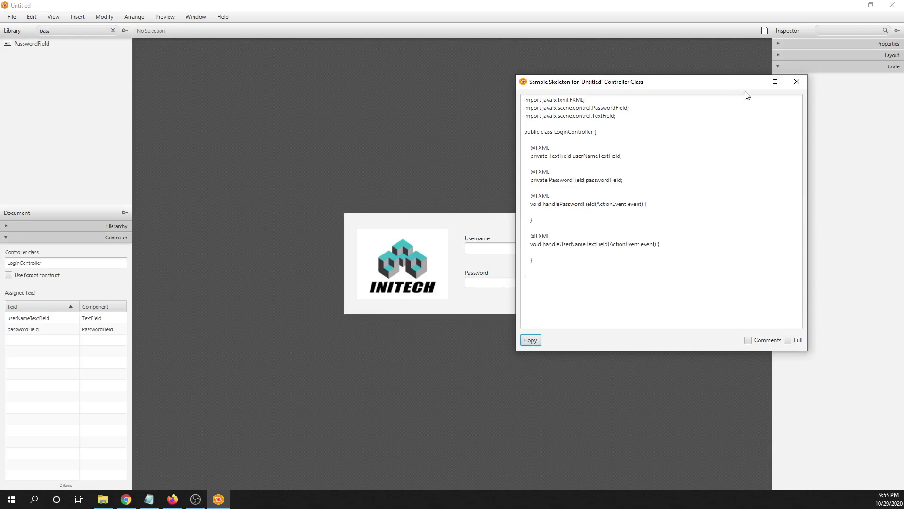
{"action": "left_click", "coordinate": [797, 83]}
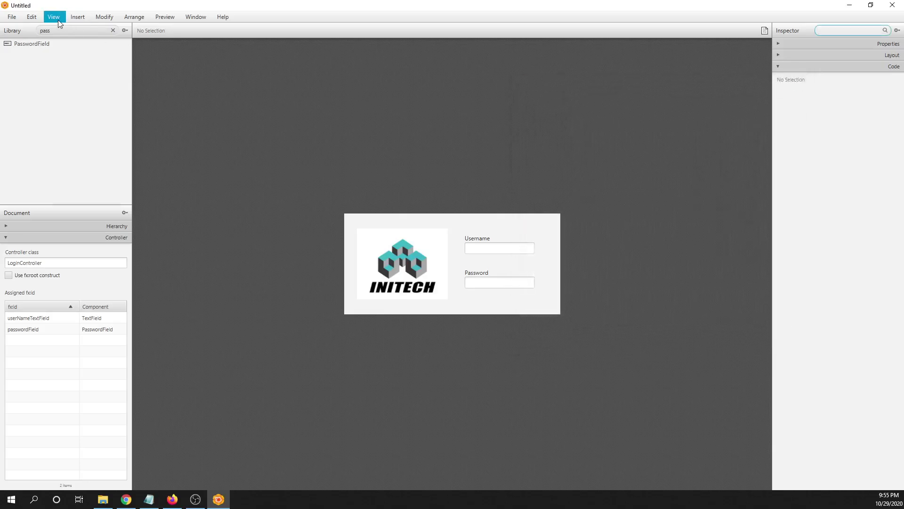
{"action": "left_click", "coordinate": [58, 19]}
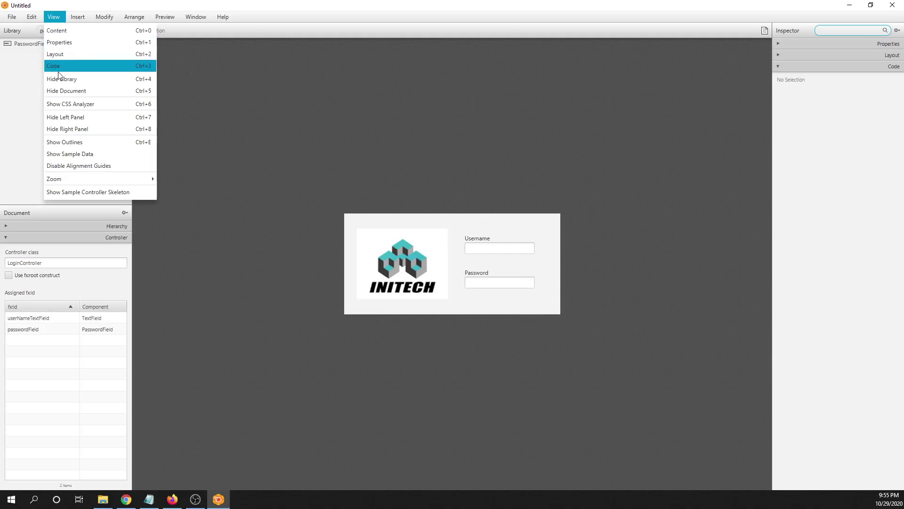
{"action": "left_click", "coordinate": [64, 32]}
{"action": "left_click", "coordinate": [32, 17]}
{"action": "mouse_move", "coordinate": [9, 22]}
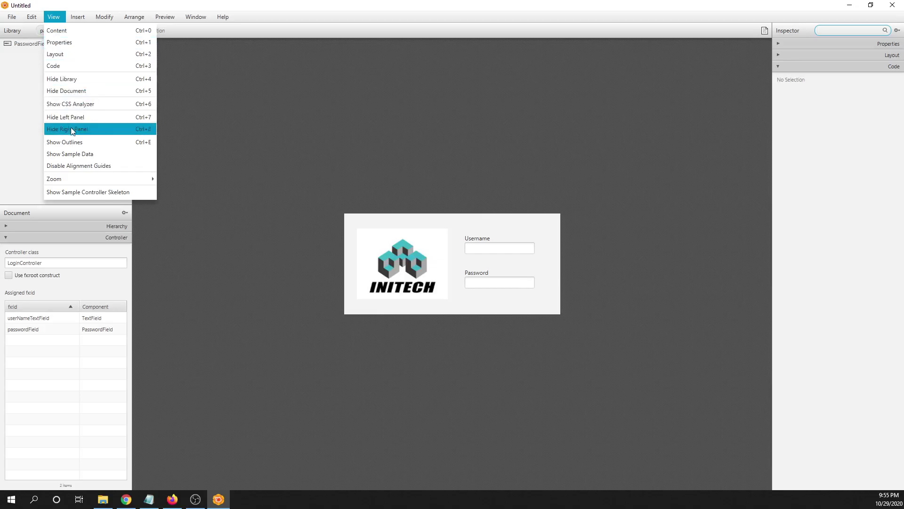
{"action": "left_click", "coordinate": [12, 20]}
{"action": "left_click", "coordinate": [11, 20]}
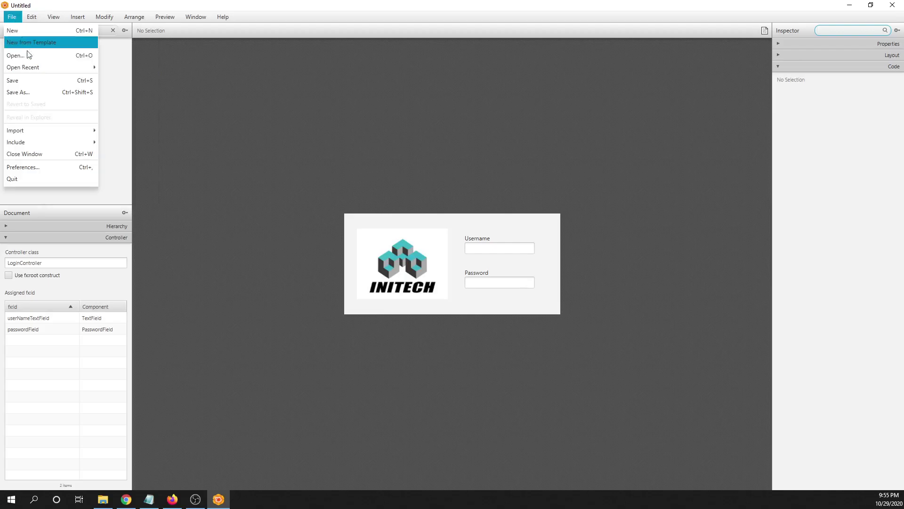
{"action": "mouse_move", "coordinate": [29, 68]}
{"action": "mouse_move", "coordinate": [176, 16]}
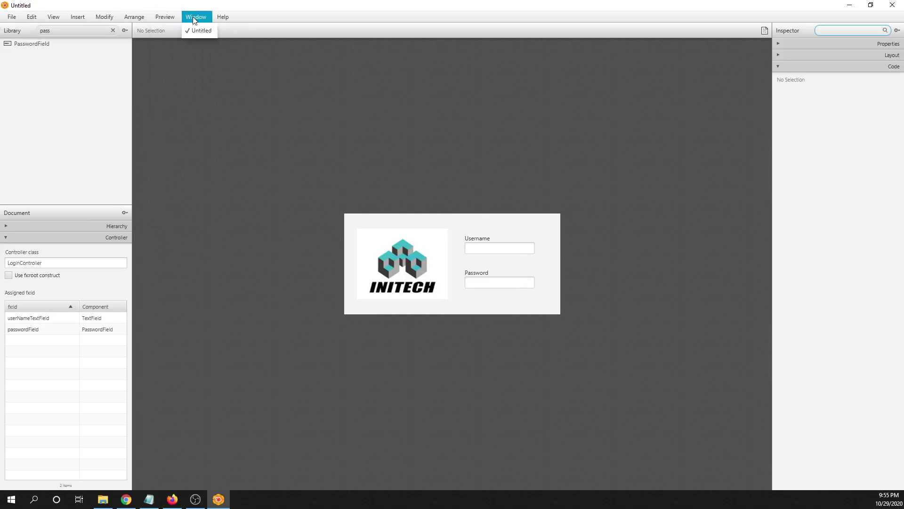
- Save the scene as the FXML document new_initech in the in_class_code folder
{"action": "mouse_move", "coordinate": [11, 21]}
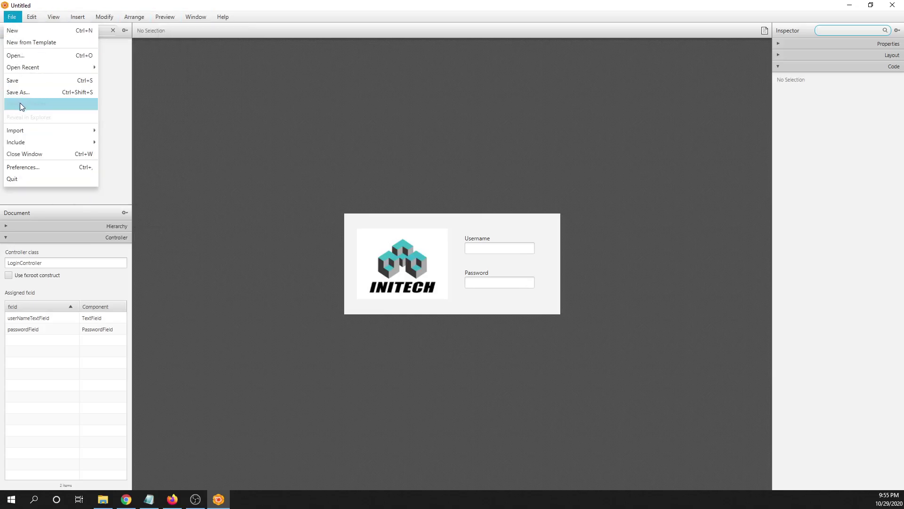
{"action": "left_click", "coordinate": [23, 91]}
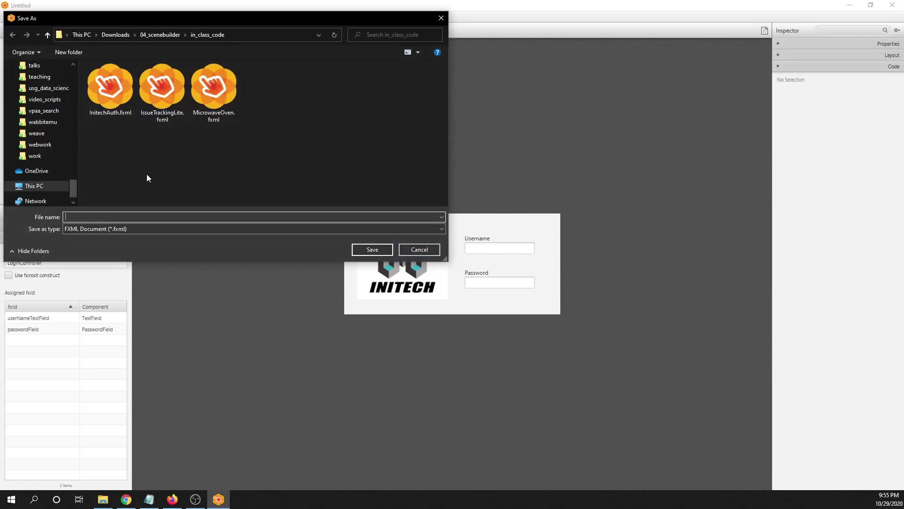
{"action": "type", "text": "new_initech"}
{"action": "left_click", "coordinate": [354, 250]}
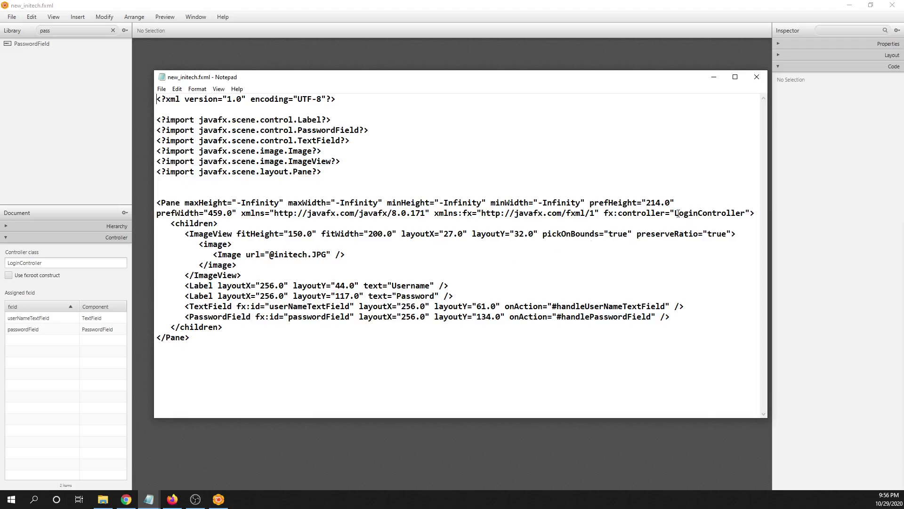
- Examine the controller class, fx:ids and username handler in the new_initech.fxml source in Notepad and close the file
{"action": "left_click_drag", "start_coordinate": [675, 213], "coordinate": [746, 216]}
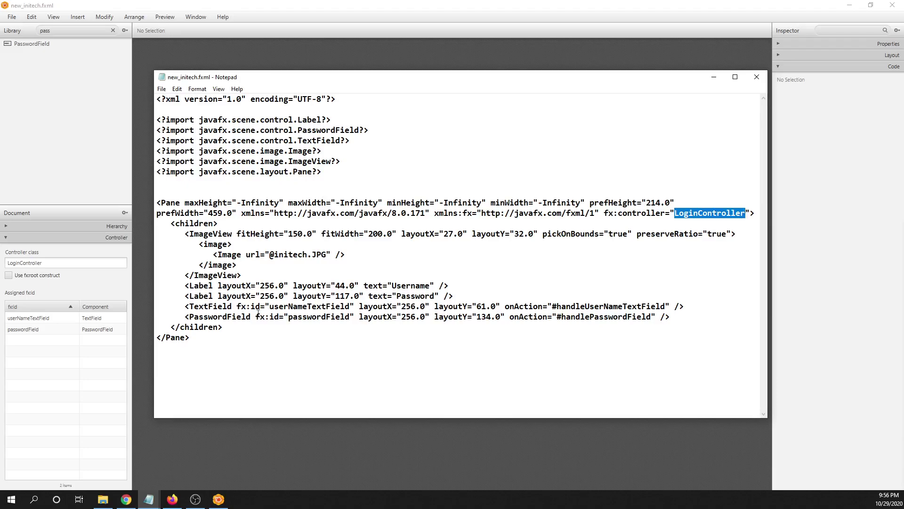
{"action": "left_click_drag", "start_coordinate": [269, 307], "coordinate": [350, 307]}
{"action": "left_click_drag", "start_coordinate": [293, 317], "coordinate": [355, 319]}
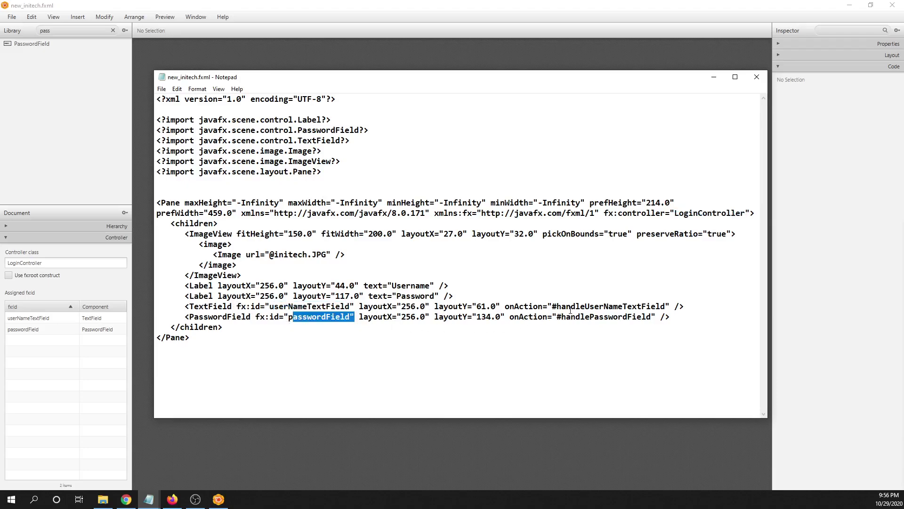
{"action": "left_click_drag", "start_coordinate": [557, 307], "coordinate": [666, 311]}
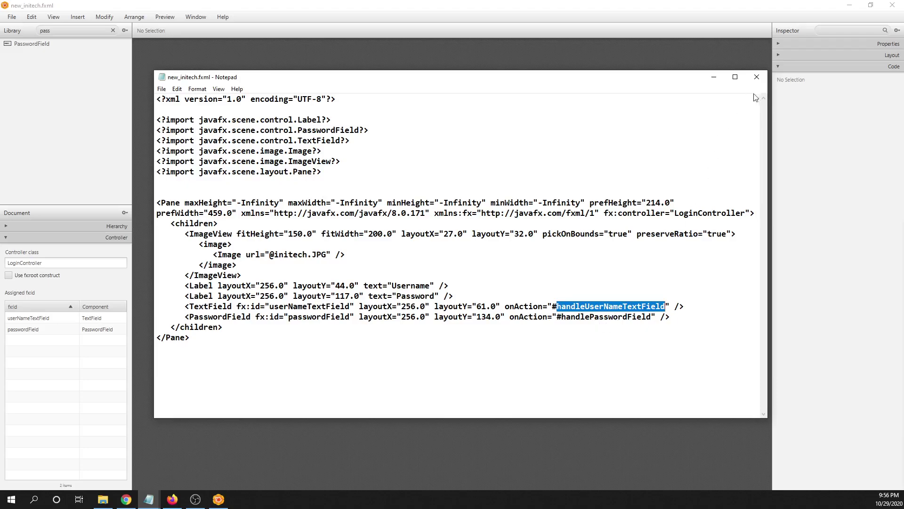
{"action": "left_click", "coordinate": [757, 78]}
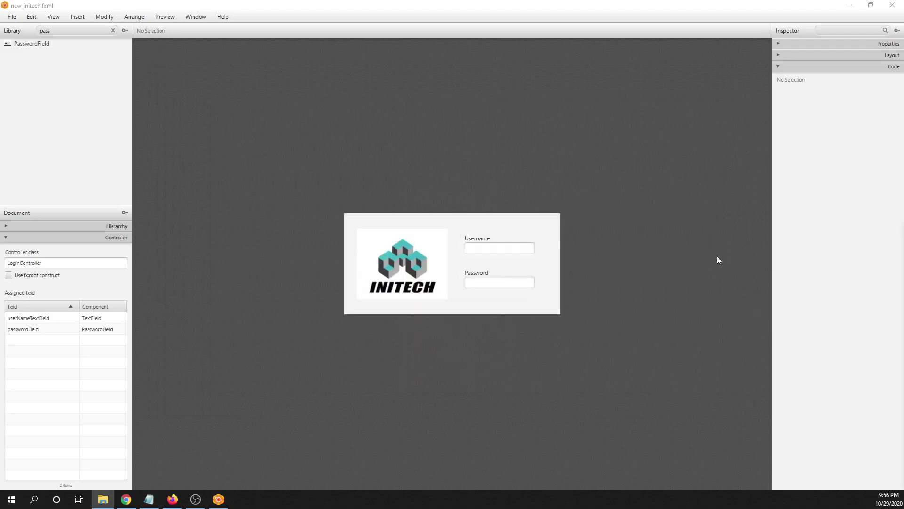